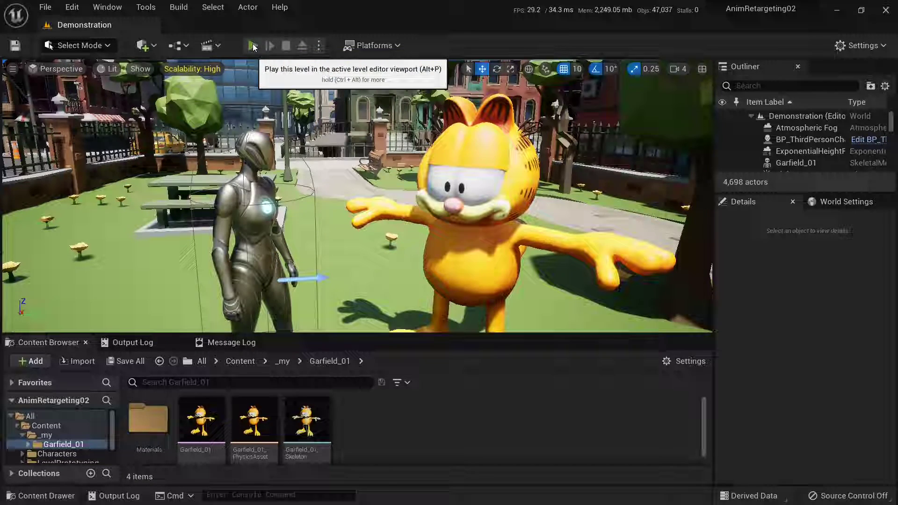
- Play-test the level with the default character, running and jumping, then stop
click(254, 46)
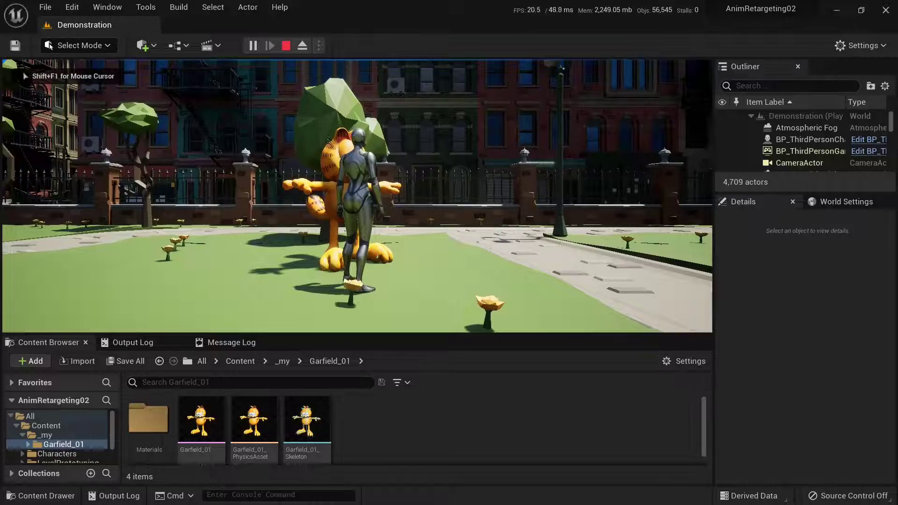
key(w)
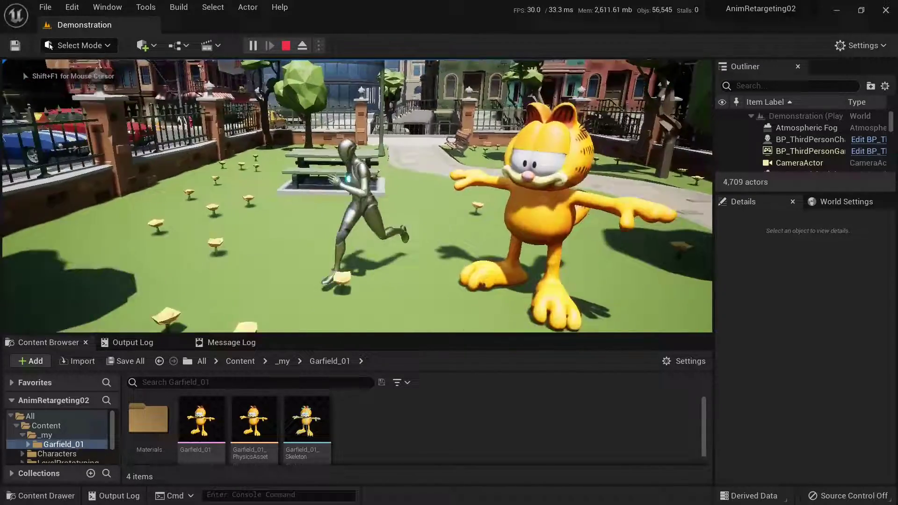
key(w)
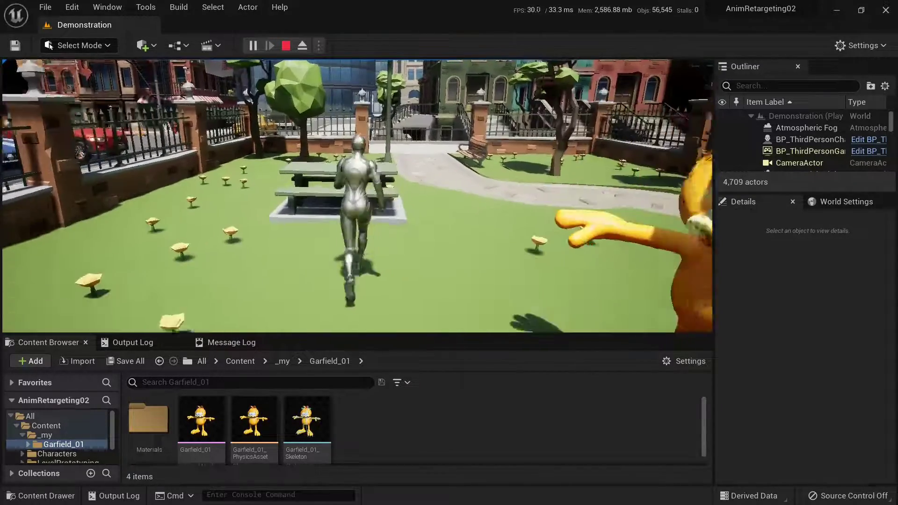
key(space)
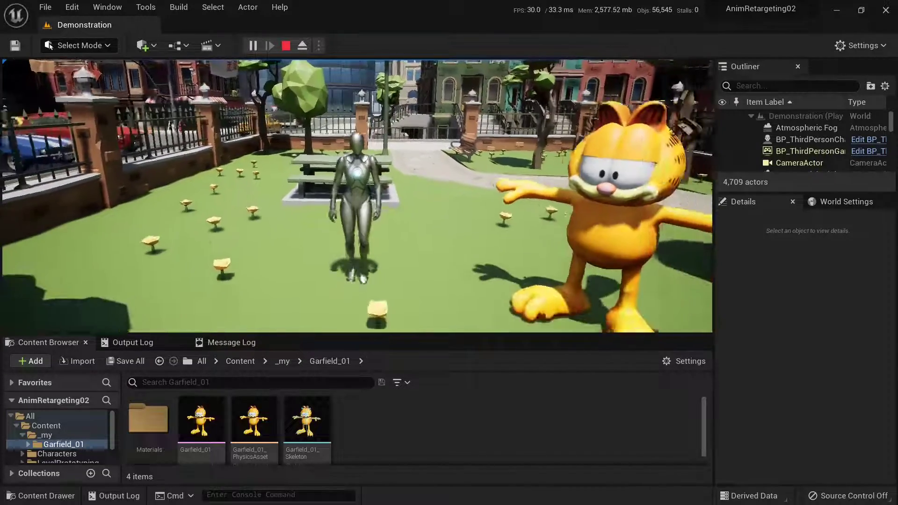
key(Escape)
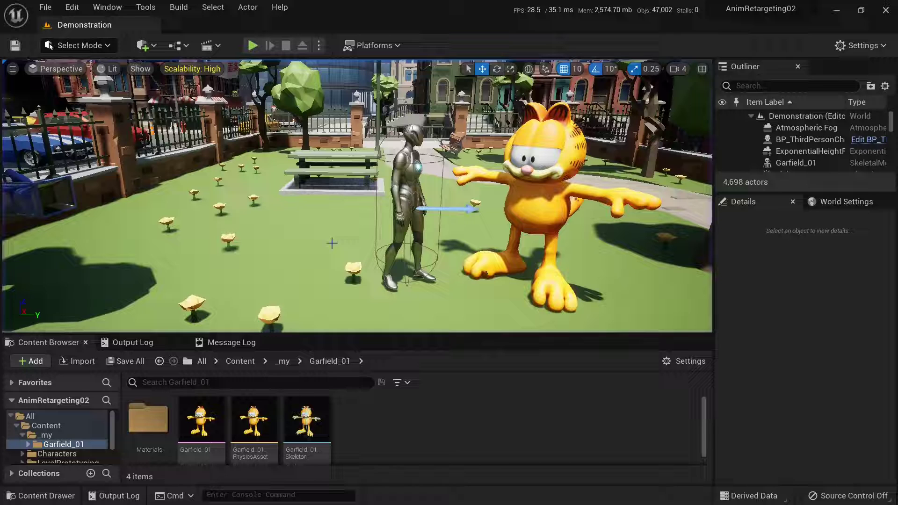
- Set BP_ThirdPersonCharacter's Skeletal Mesh to Garfield_01 and play the level with Alt+P
click(385, 190)
scroll(809, 406, down, 2)
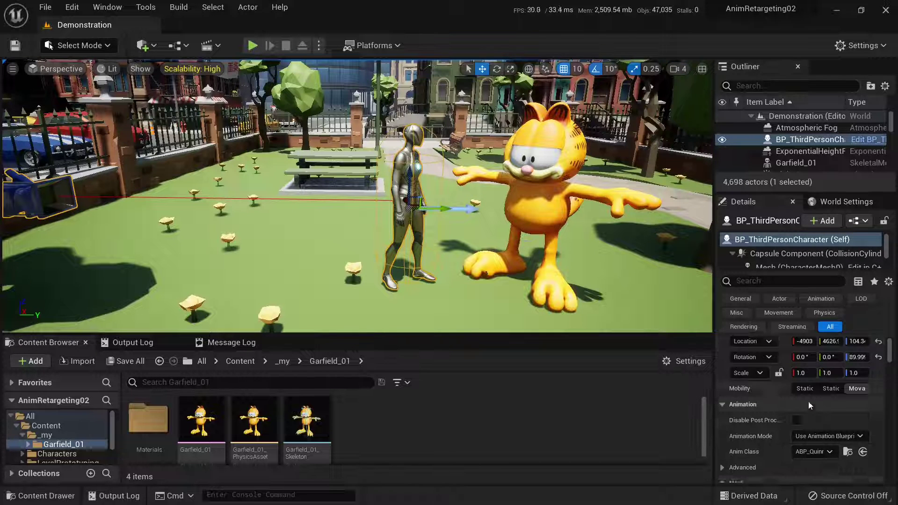
scroll(809, 405, down, 1)
scroll(809, 406, down, 1)
click(854, 409)
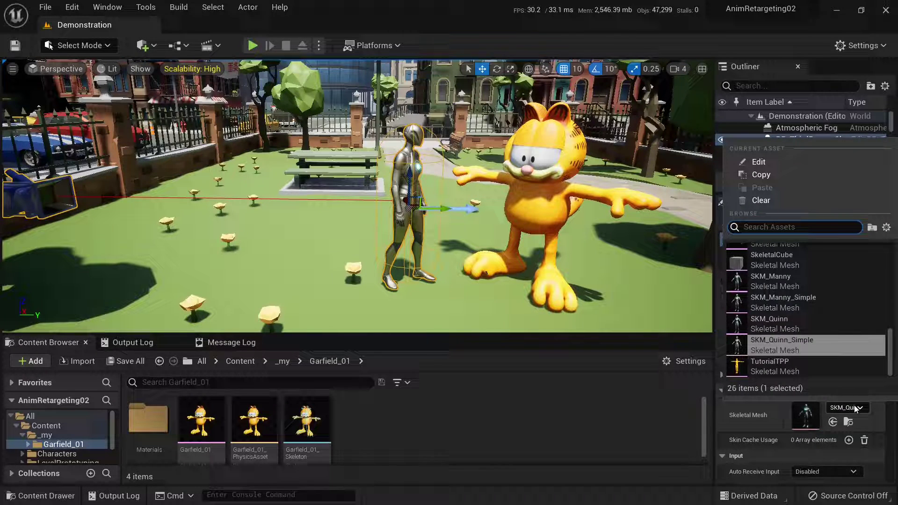
text(garf)
click(774, 252)
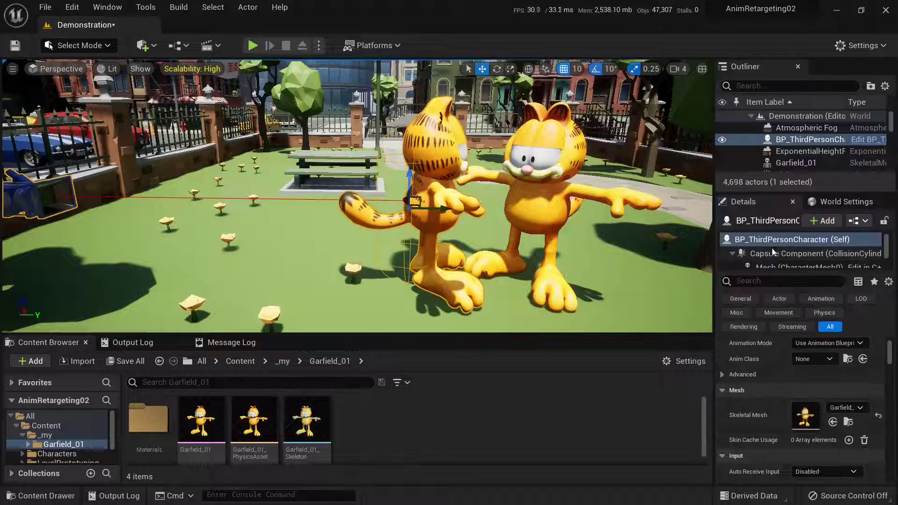
key(alt+p)
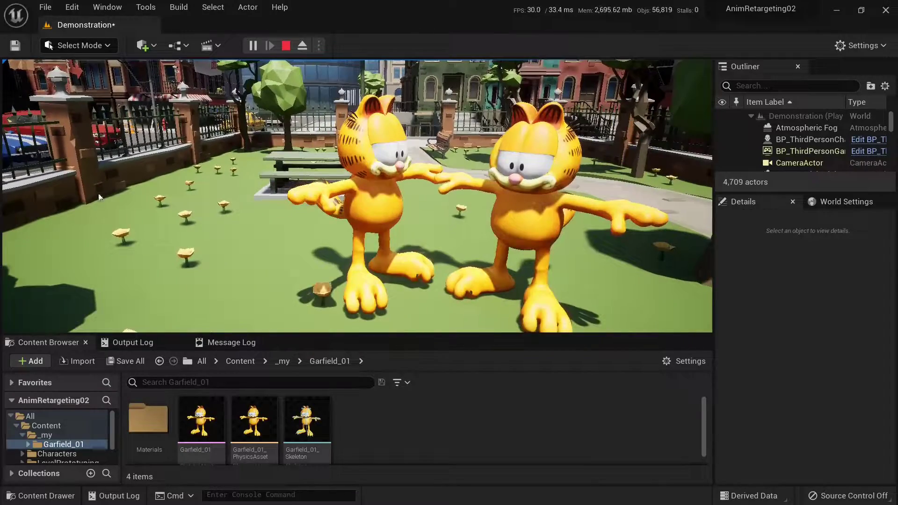
- Stop play, reset the Skeletal Mesh to default and set Anim Class to ABP_Quinn
key(Escape)
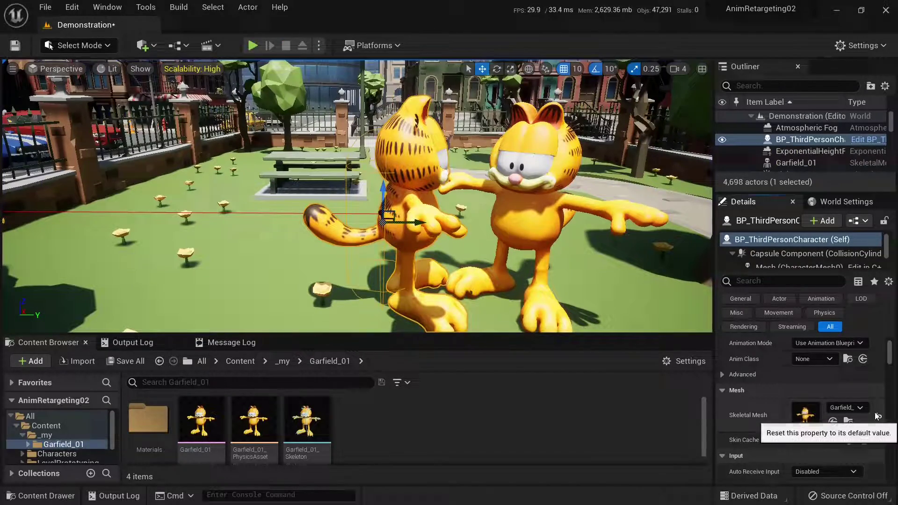
click(879, 416)
click(826, 359)
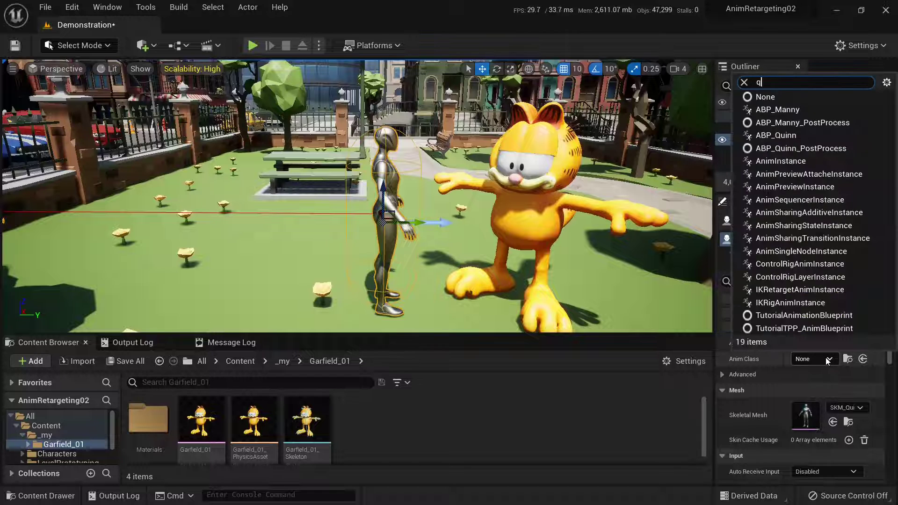
text(quin)
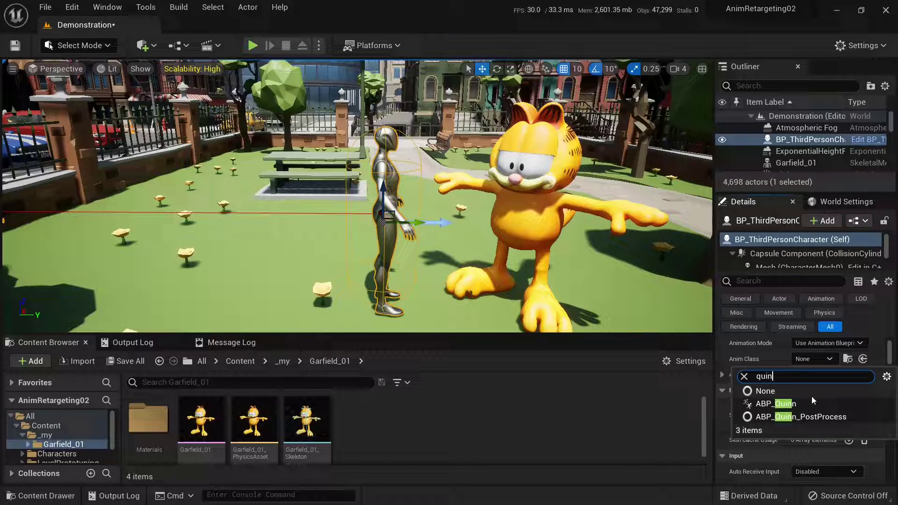
click(776, 404)
drag(366, 287, 375, 260)
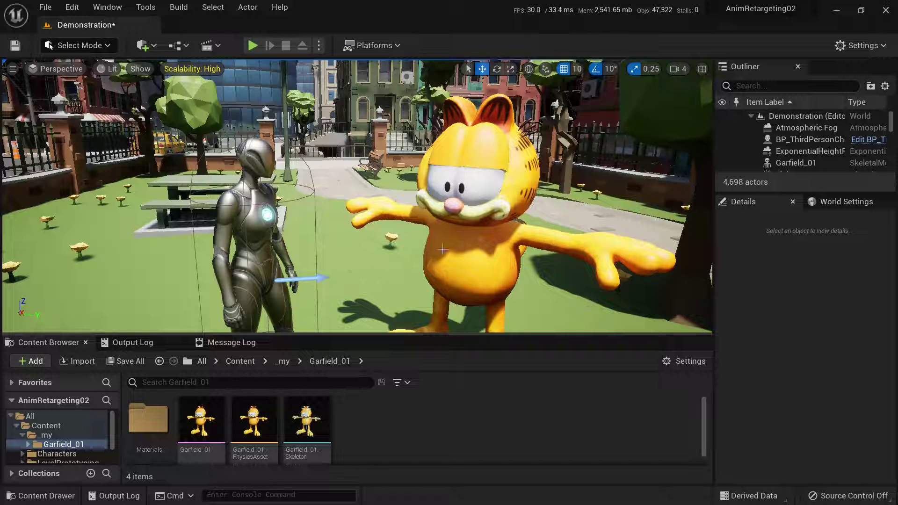
- Create a new IK Rig from the Garfield_01 mesh and name it IK_Garfield_01
right_click(378, 421)
mouse_move(411, 232)
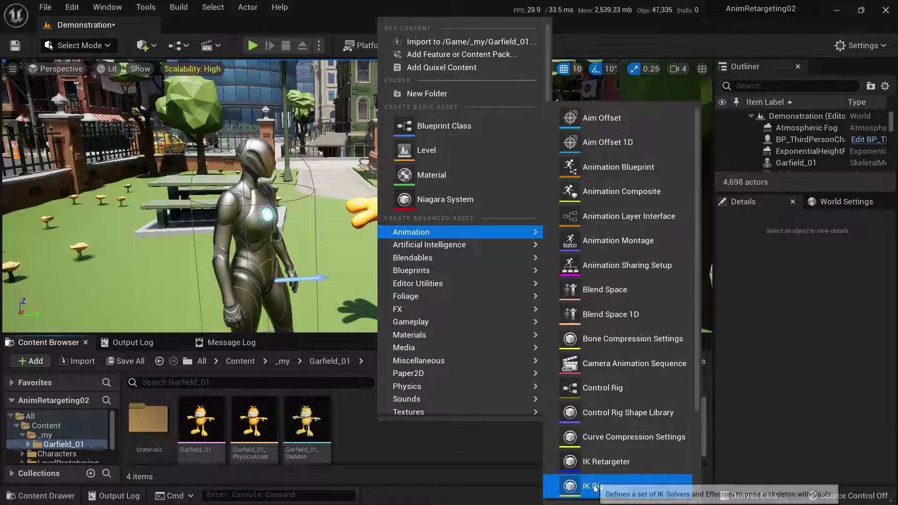
click(593, 485)
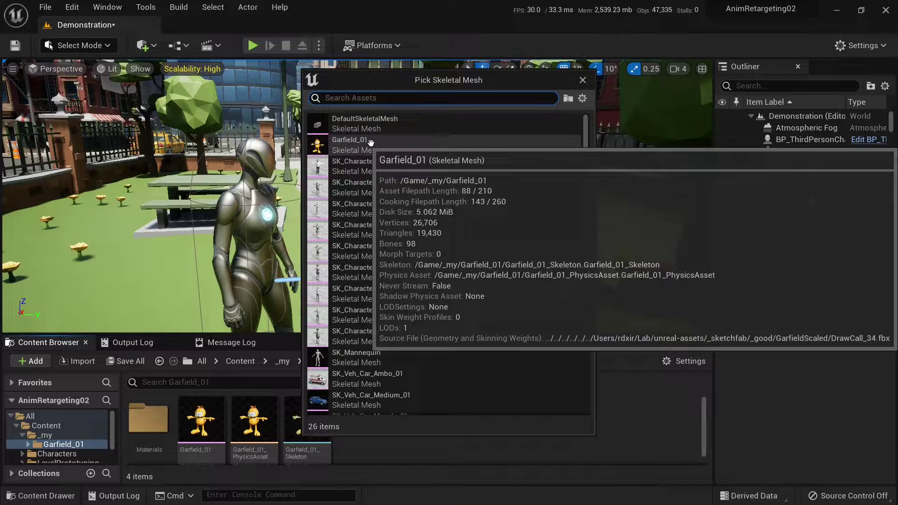
click(354, 145)
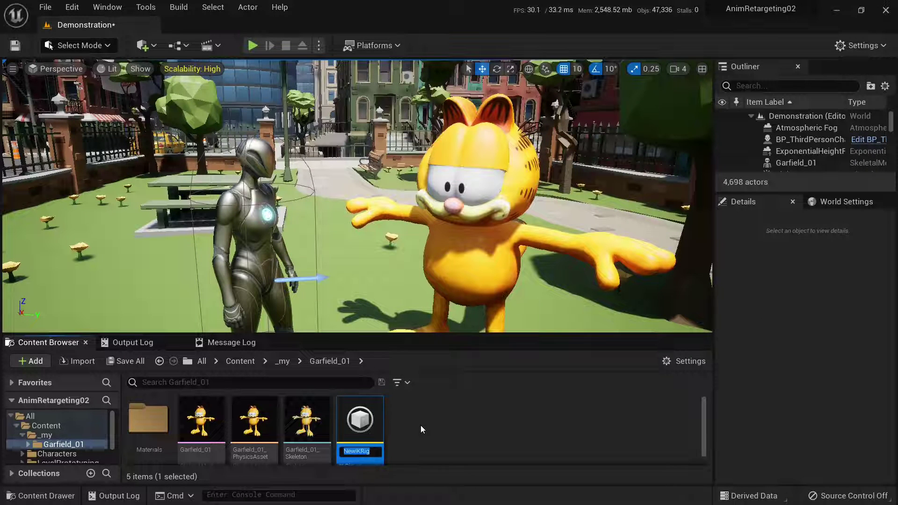
text(IK_Garfield)
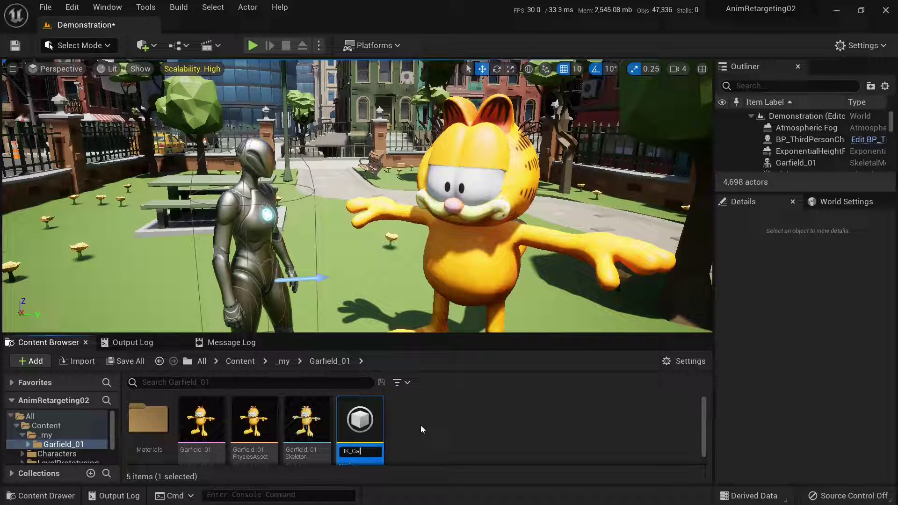
text(_01)
key(Return)
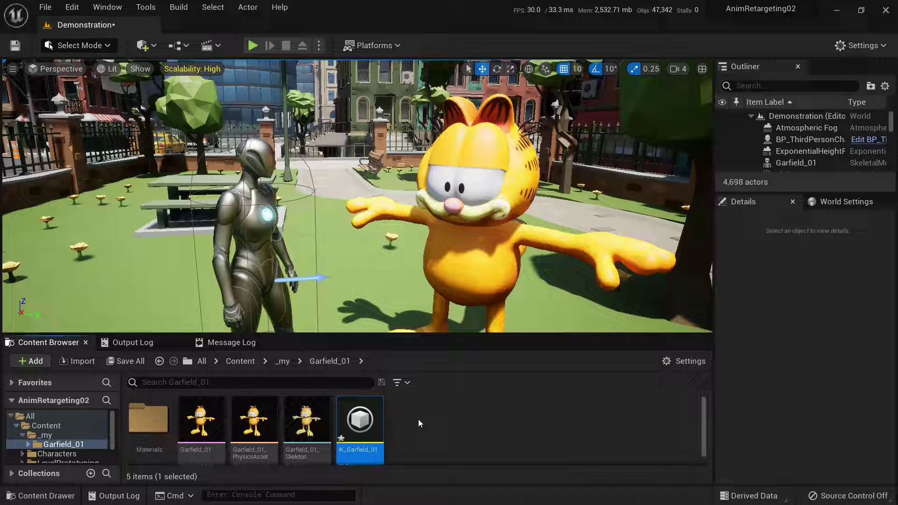
- Open IK_Garfield_01 and set the spine bone as its retarget root
double_click(360, 422)
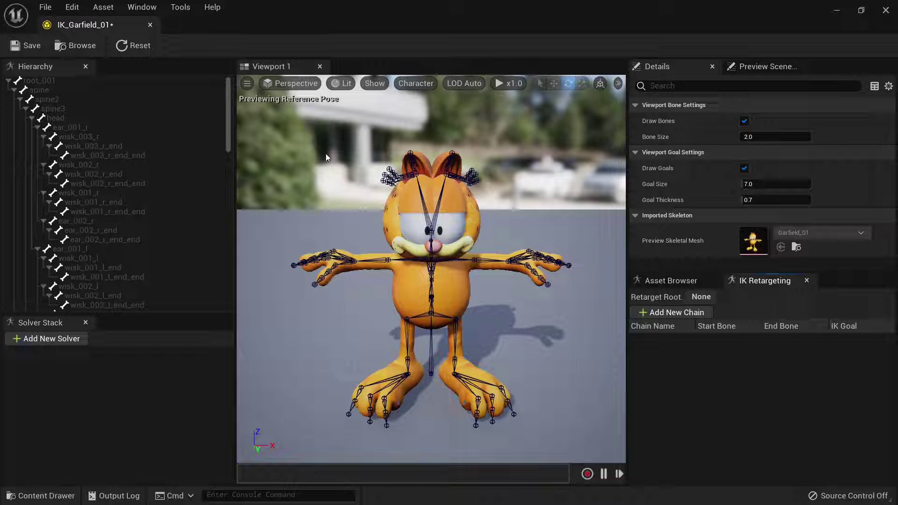
click(53, 80)
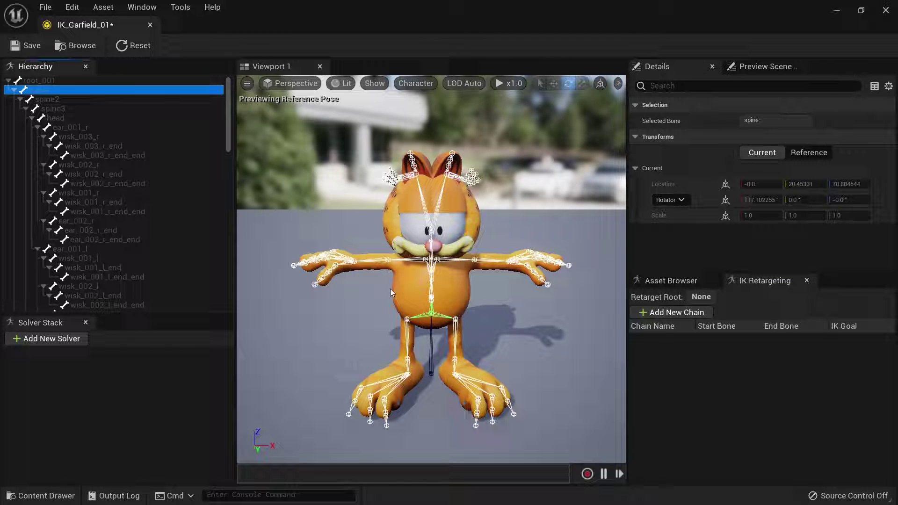
right_click(49, 92)
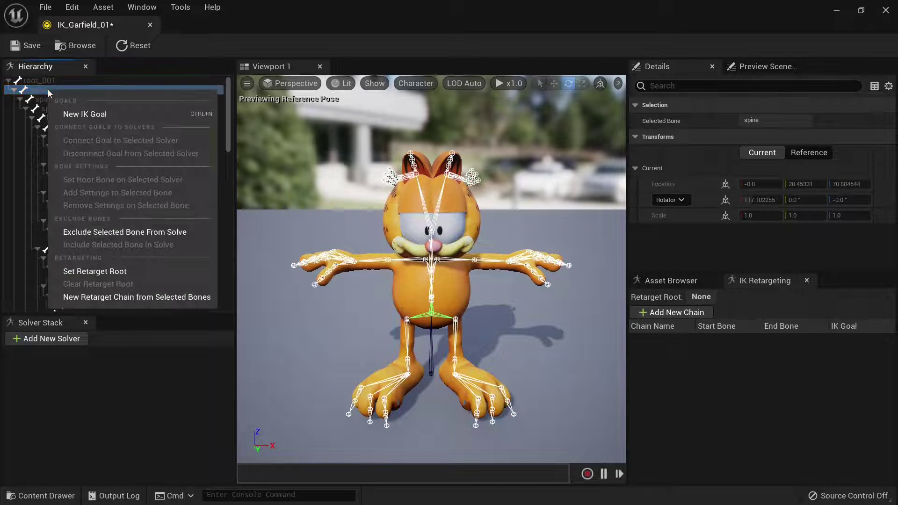
click(130, 273)
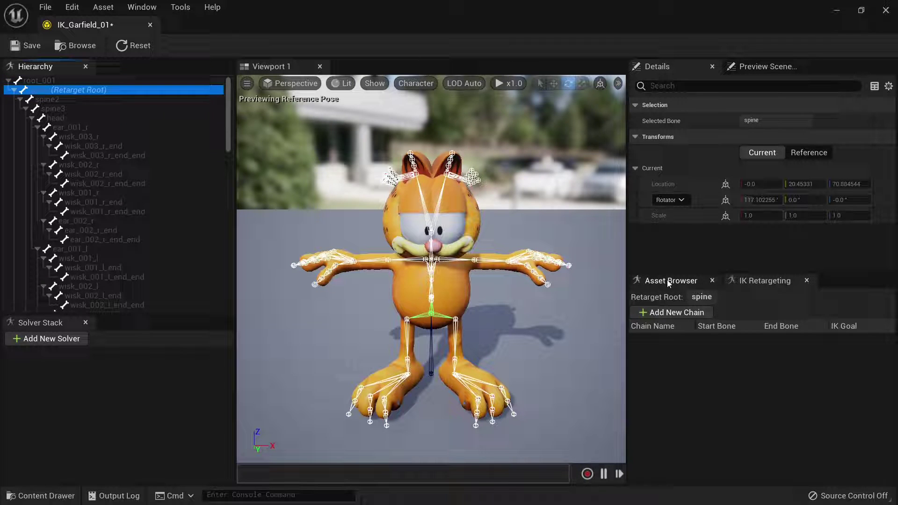
click(646, 294)
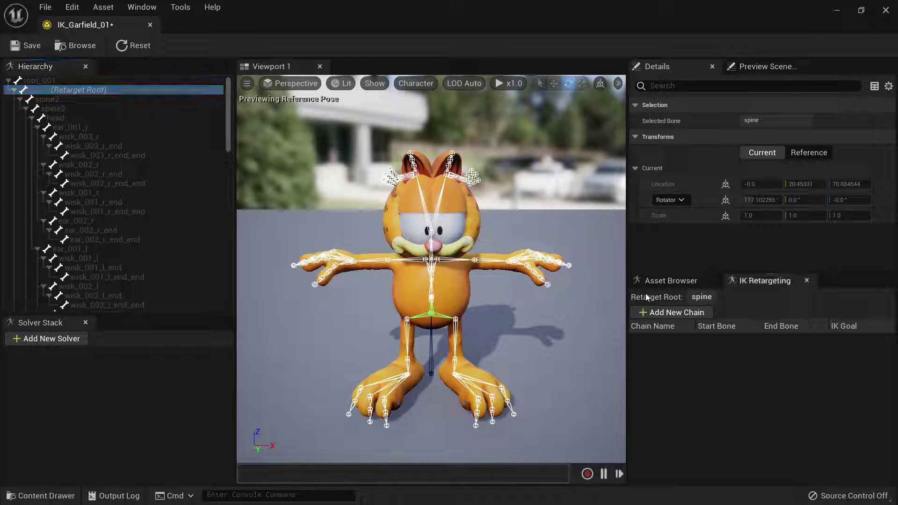
- Create a Spine retarget chain from spine2 to spine3
click(48, 101)
shift+click(49, 109)
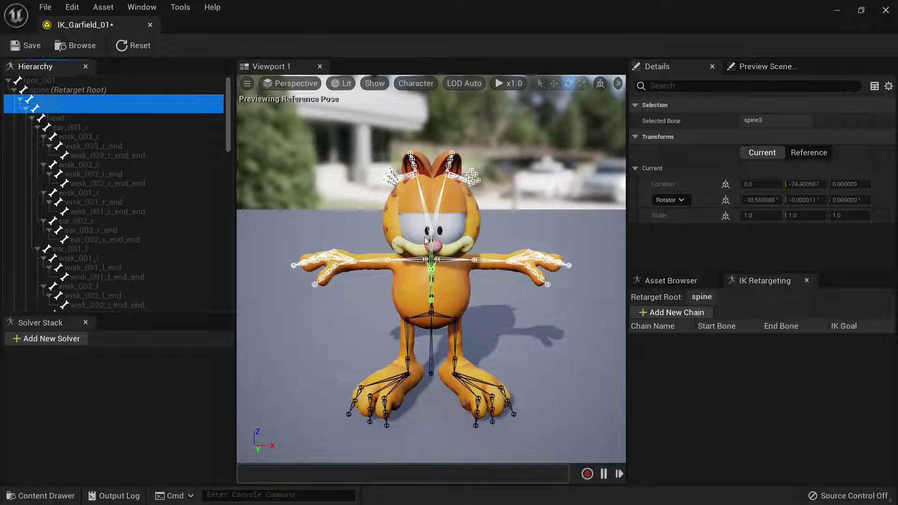
right_click(79, 108)
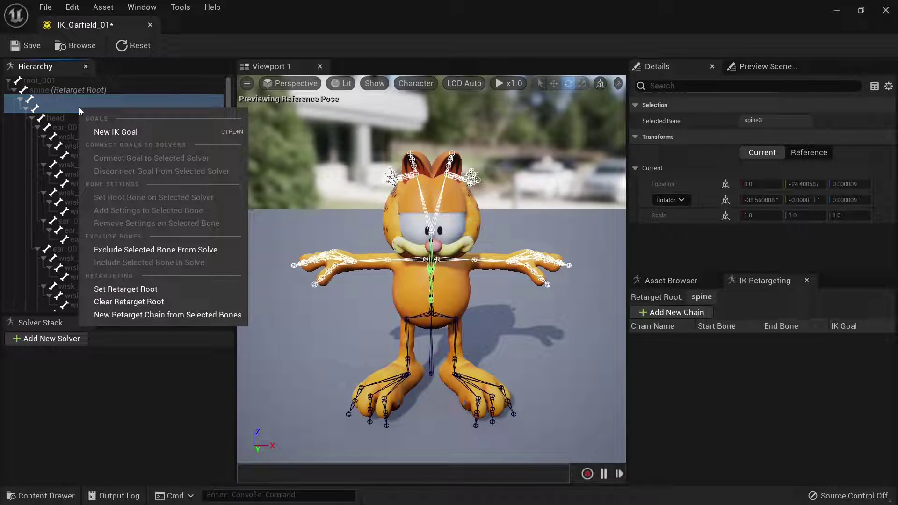
click(156, 315)
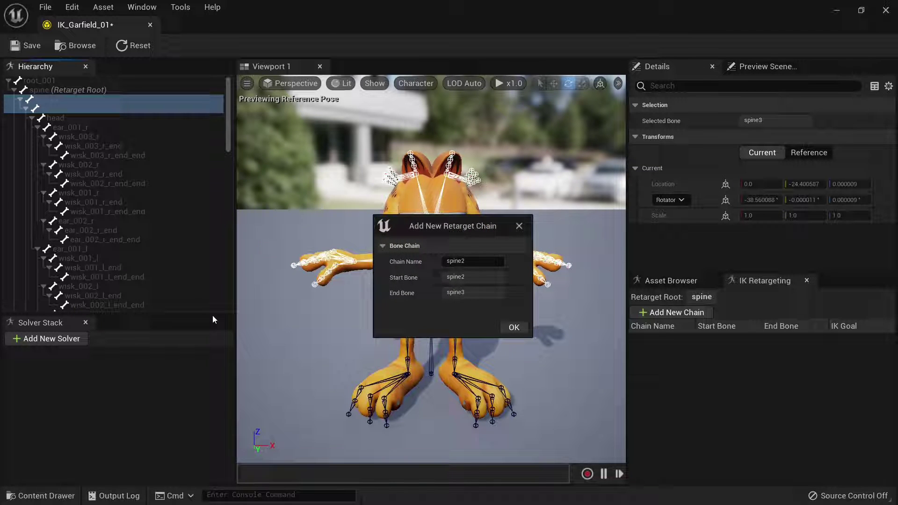
double_click(477, 261)
text(Spine)
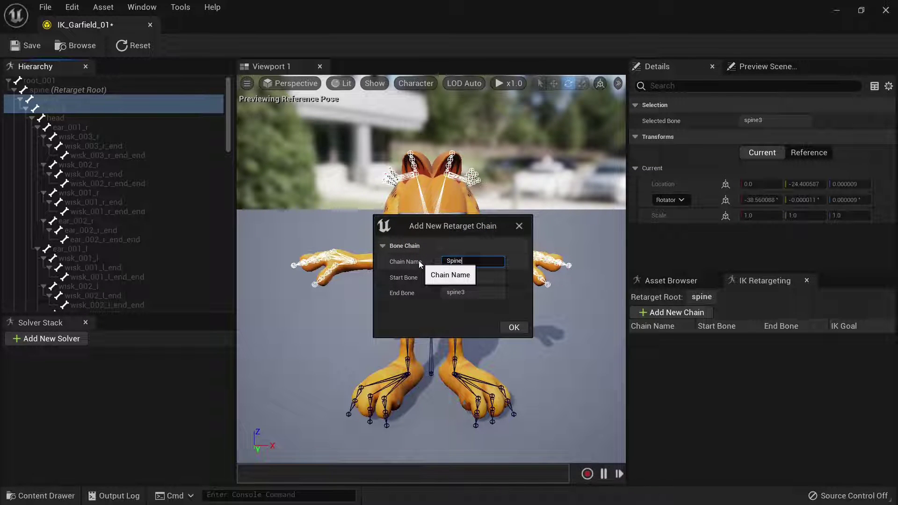
click(515, 327)
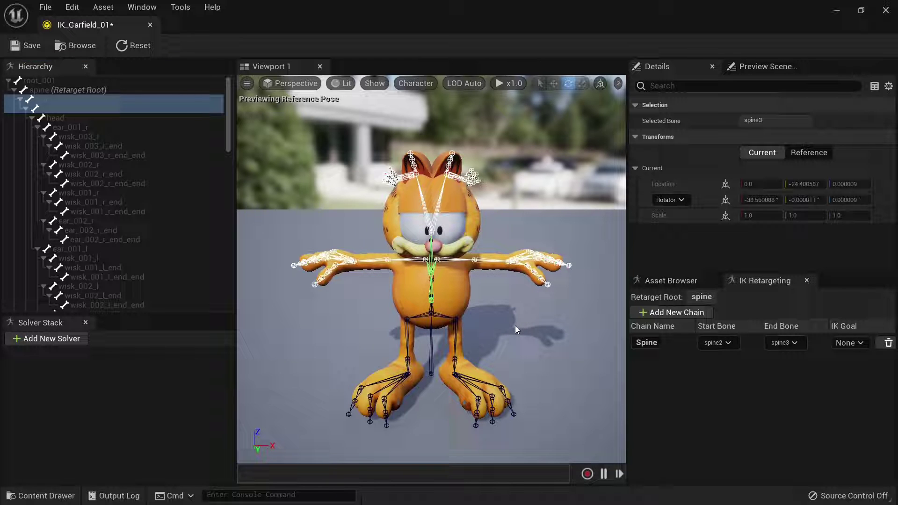
- Create a Head retarget chain from the head bone alone
click(97, 116)
right_click(96, 116)
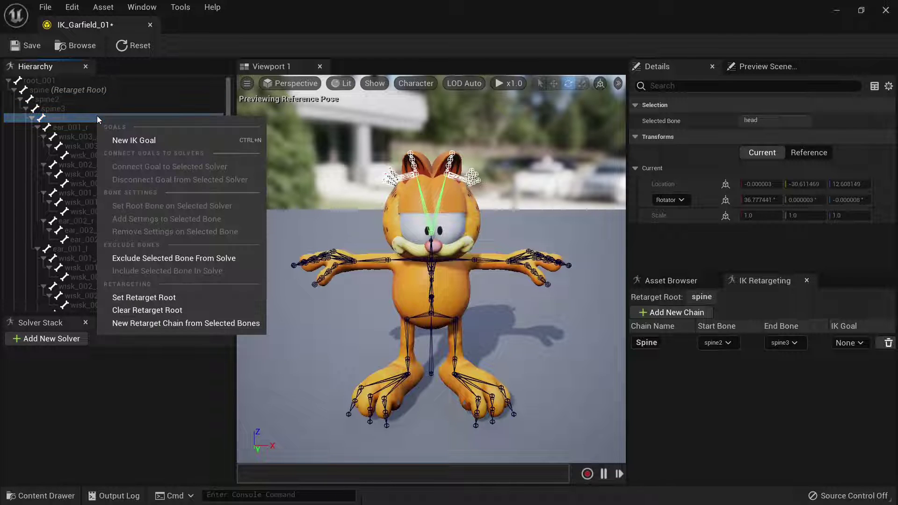
click(152, 324)
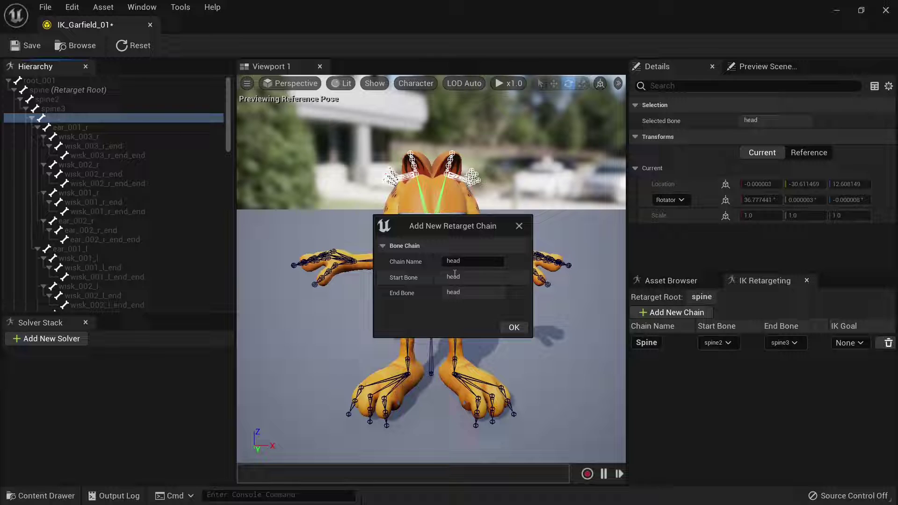
text(Head)
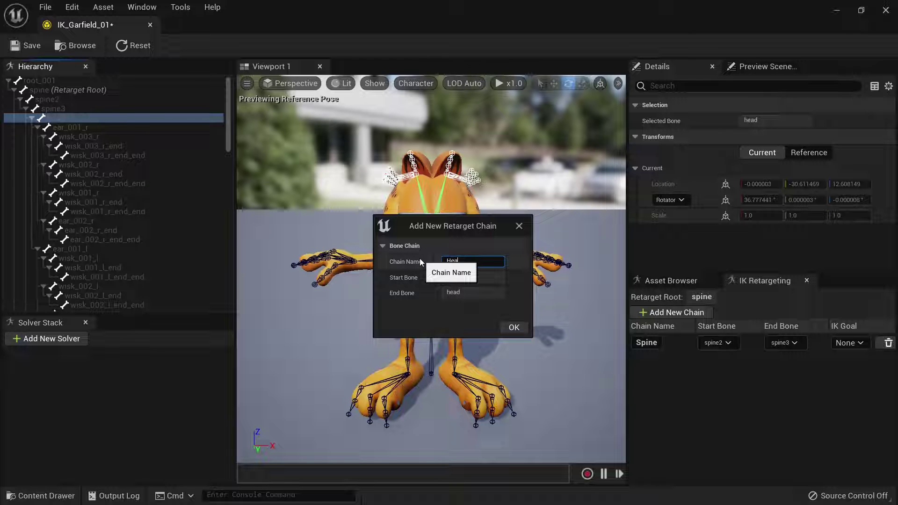
click(517, 328)
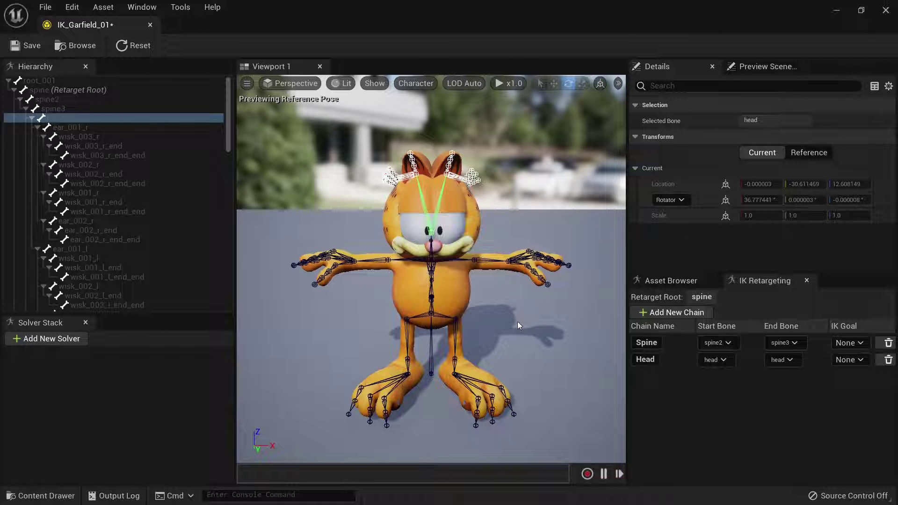
drag(227, 118, 232, 158)
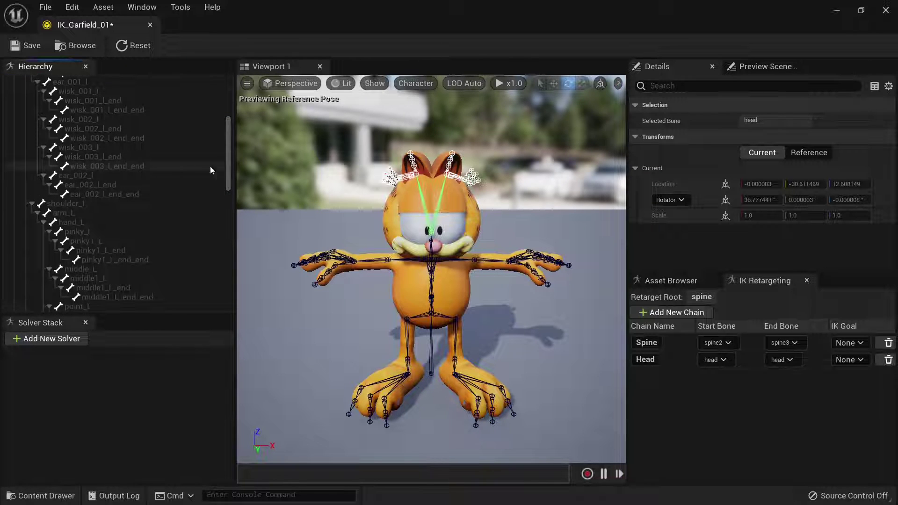
- Create a LeftArm retarget chain from arm_L to hand_L
click(86, 213)
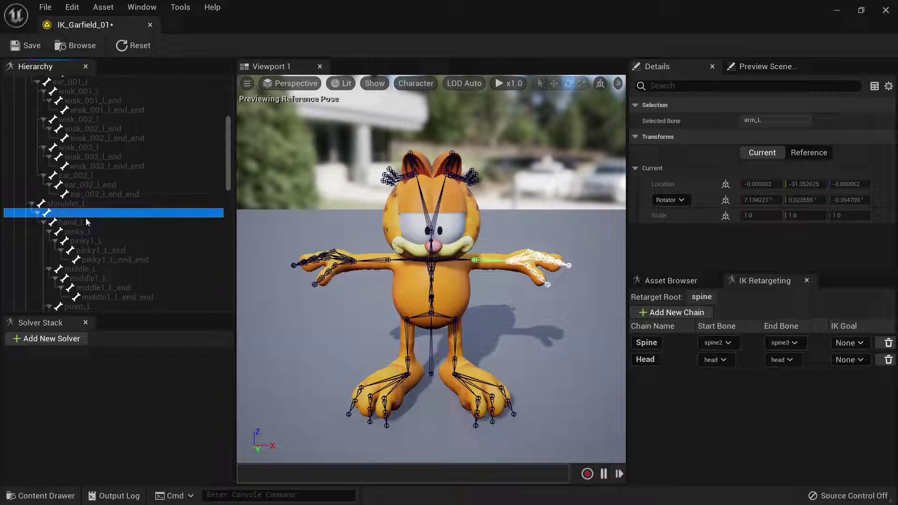
shift+click(85, 223)
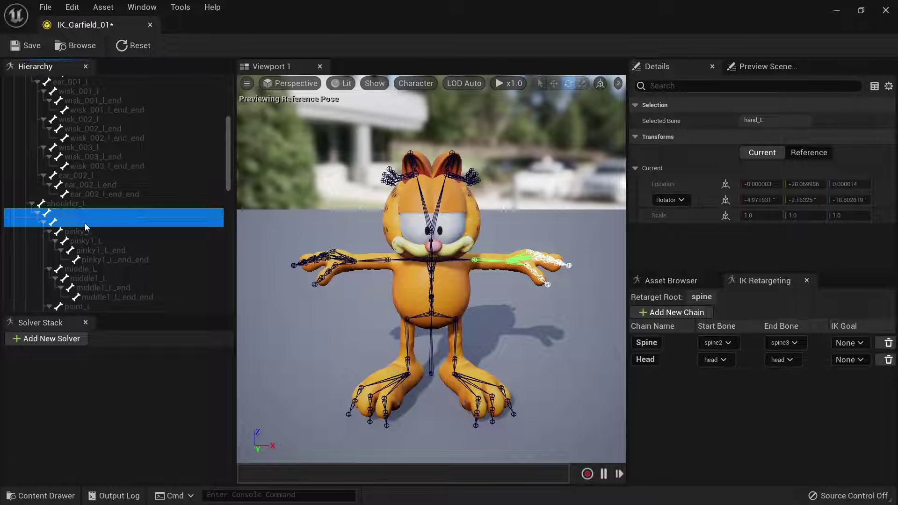
right_click(87, 221)
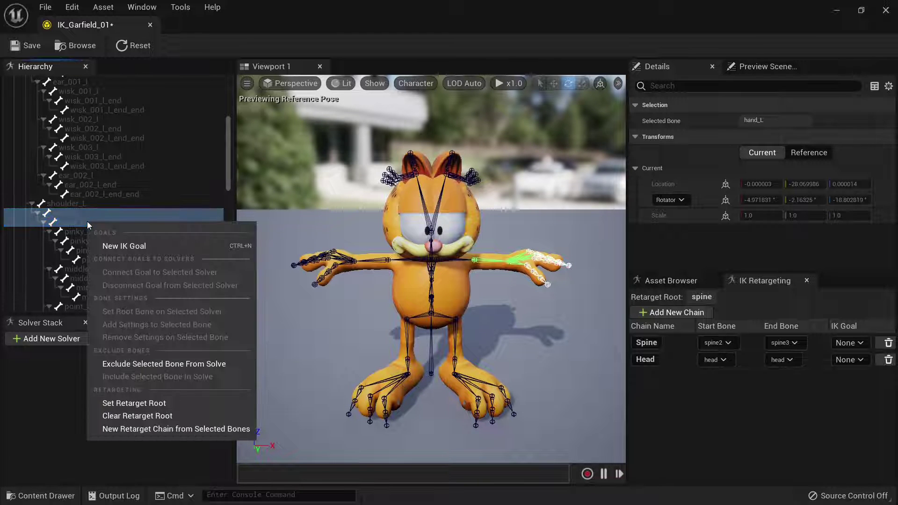
click(118, 428)
double_click(482, 262)
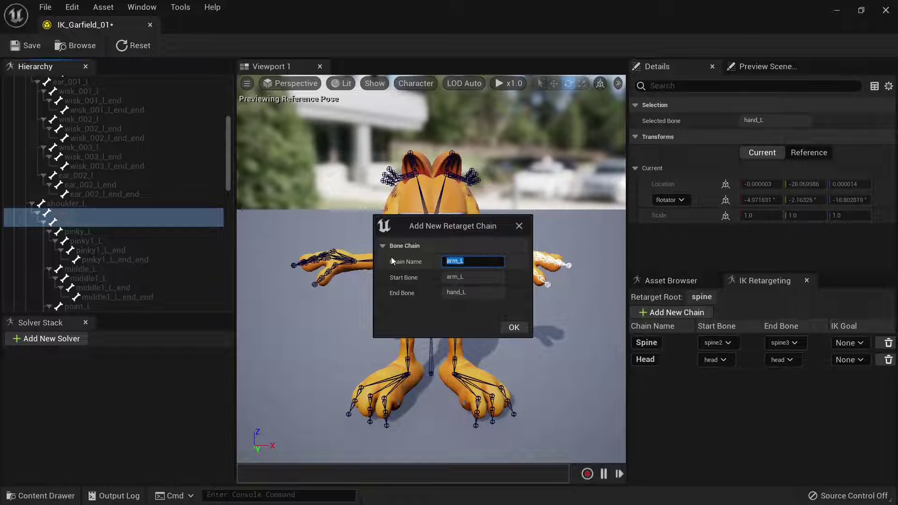
text(LeftArm)
click(513, 328)
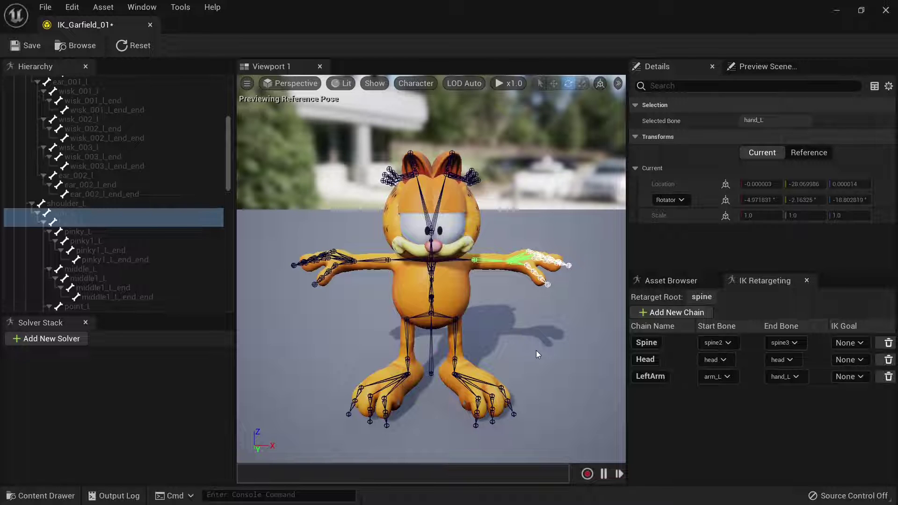
- Add a RightArm chain with start bone arm_R and end bone hand_R
click(684, 316)
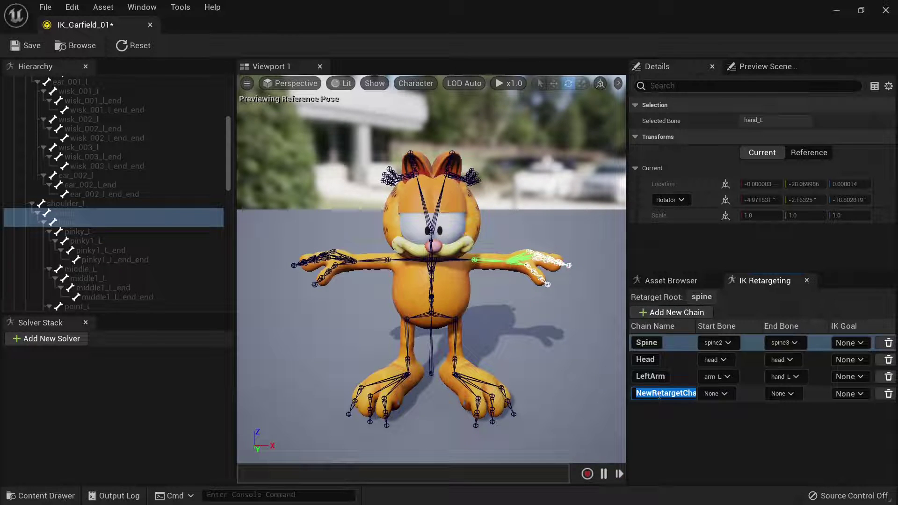
text(Righ)
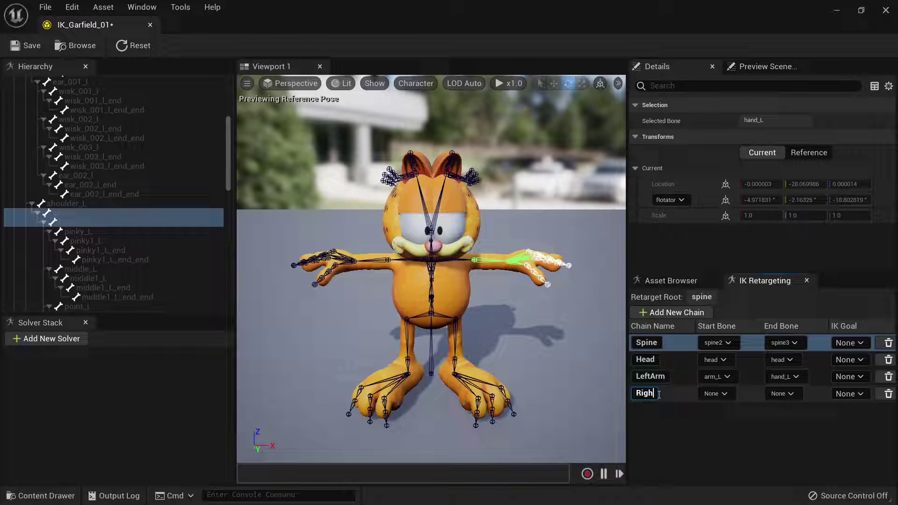
text(tArm)
key(Return)
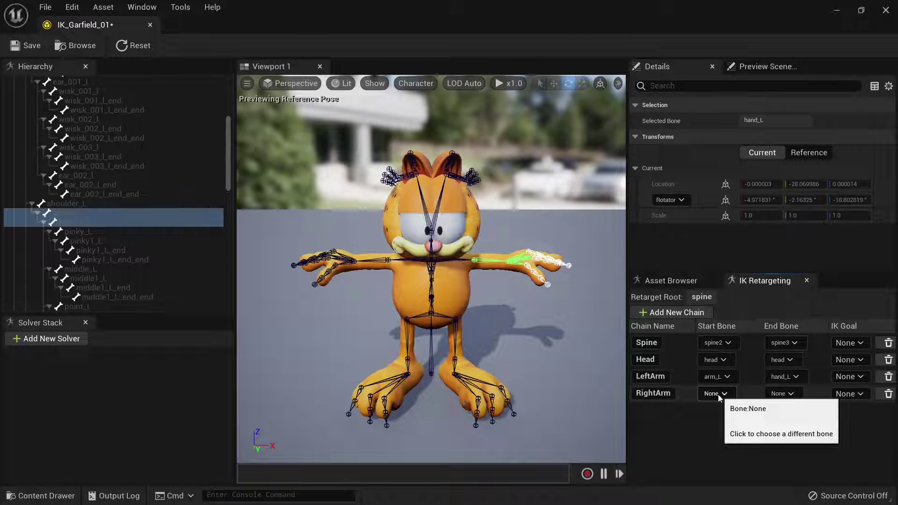
click(718, 395)
text(arm_r)
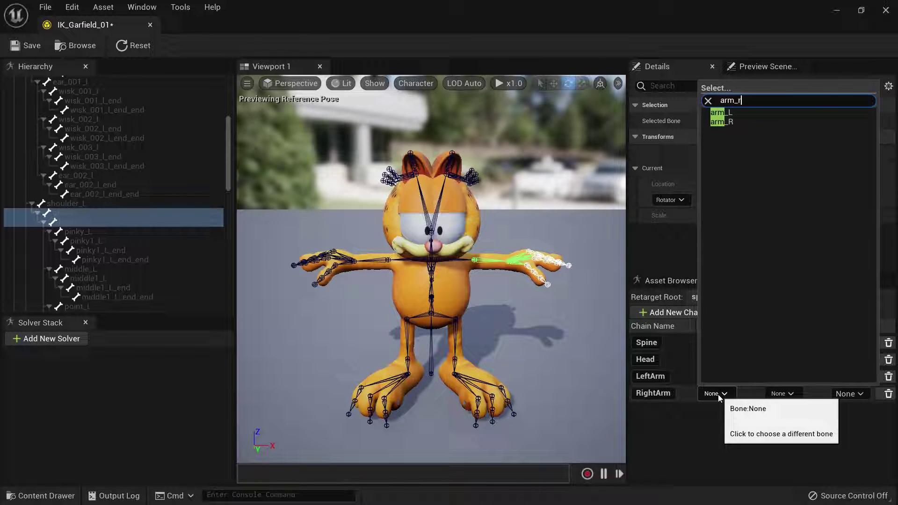
click(723, 113)
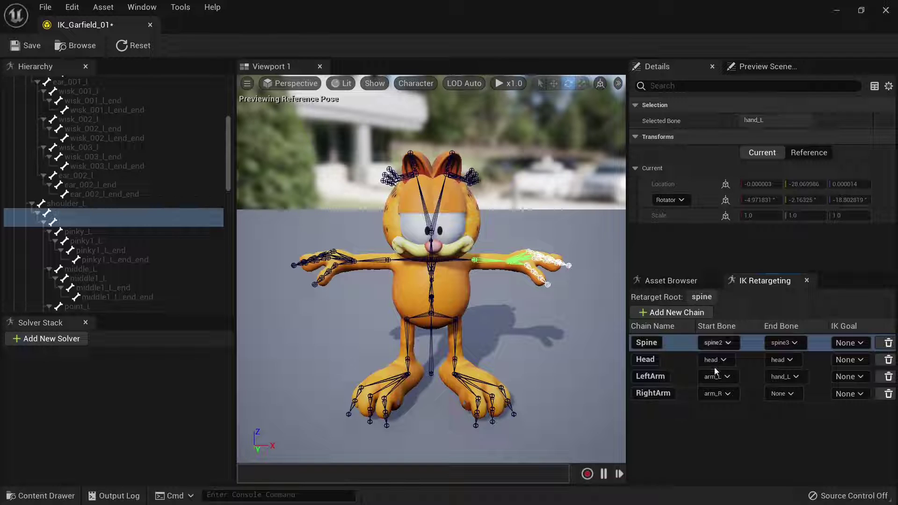
click(780, 395)
text(hand)
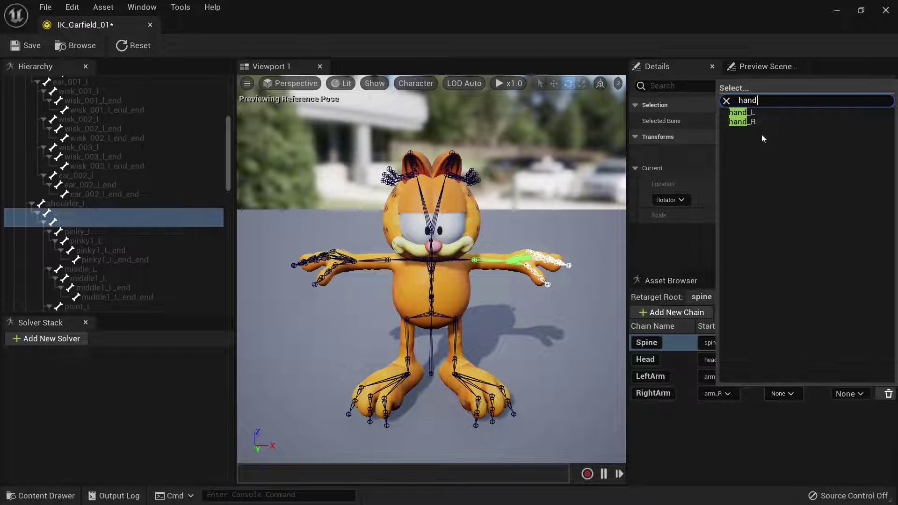
click(755, 122)
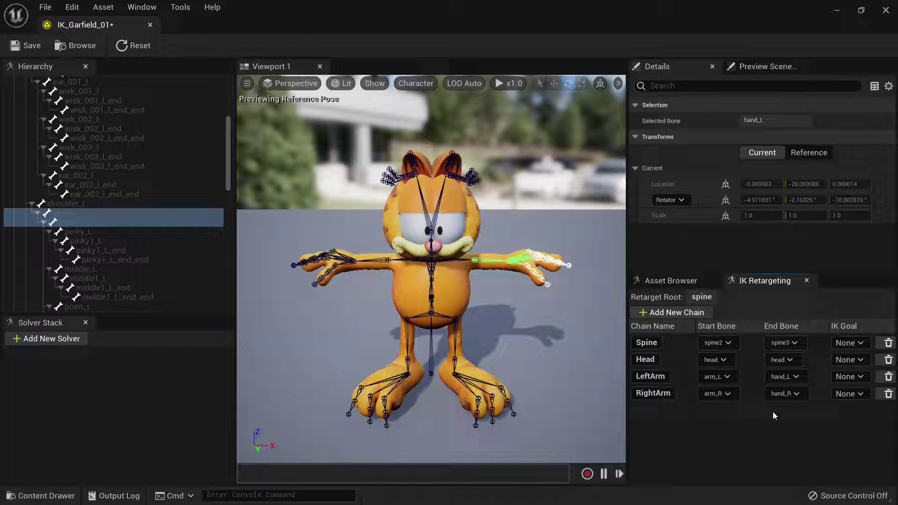
drag(228, 155, 229, 242)
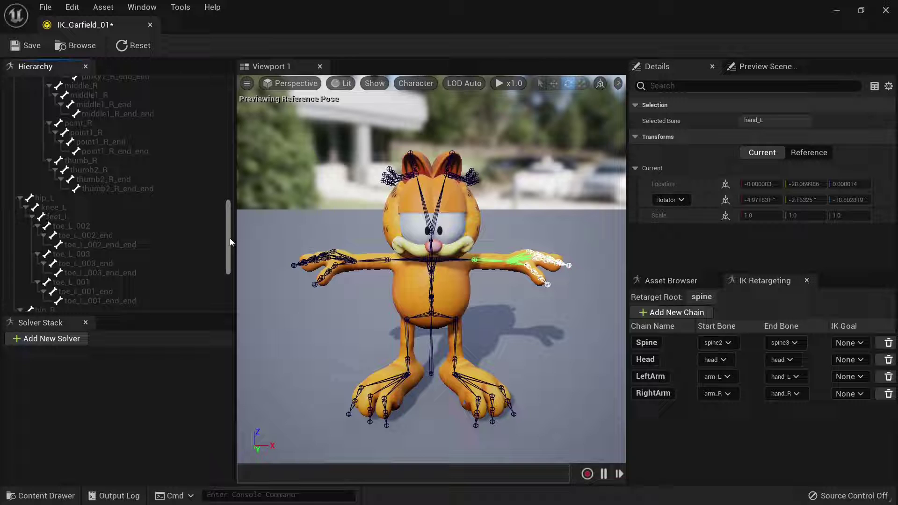
- Create a LeftLeg retarget chain from hip_L to feet_L
click(132, 200)
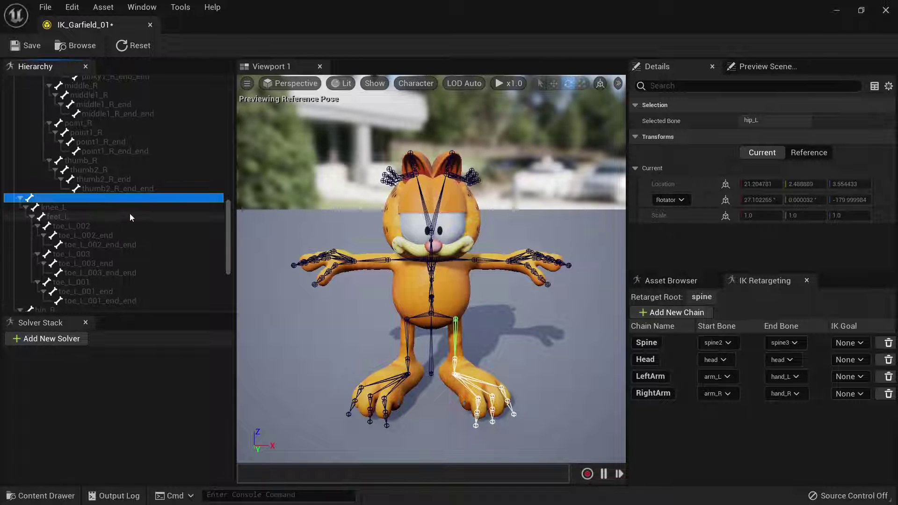
shift+click(130, 216)
right_click(128, 214)
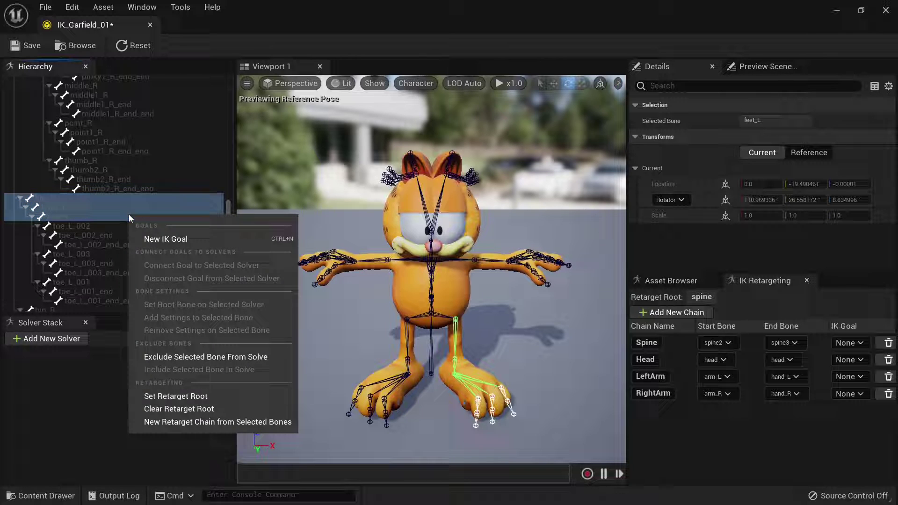
click(204, 423)
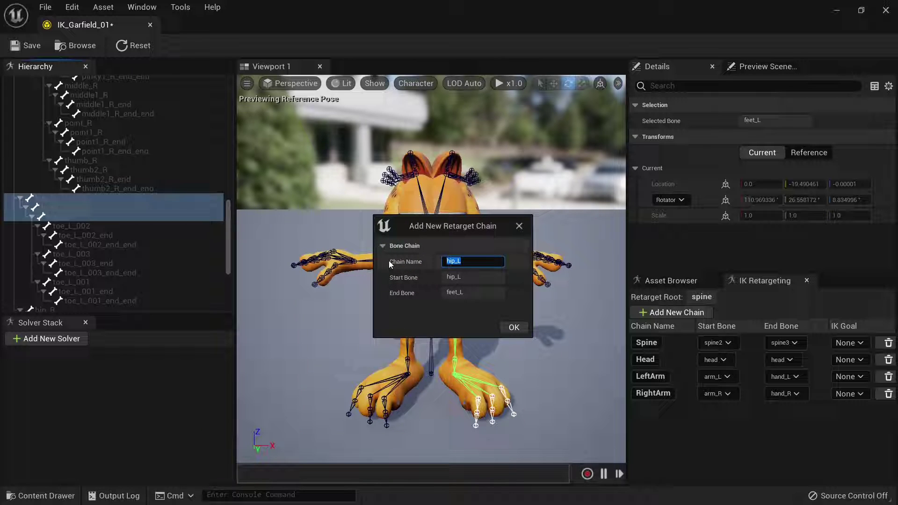
text(LeftL)
text(eg)
click(514, 328)
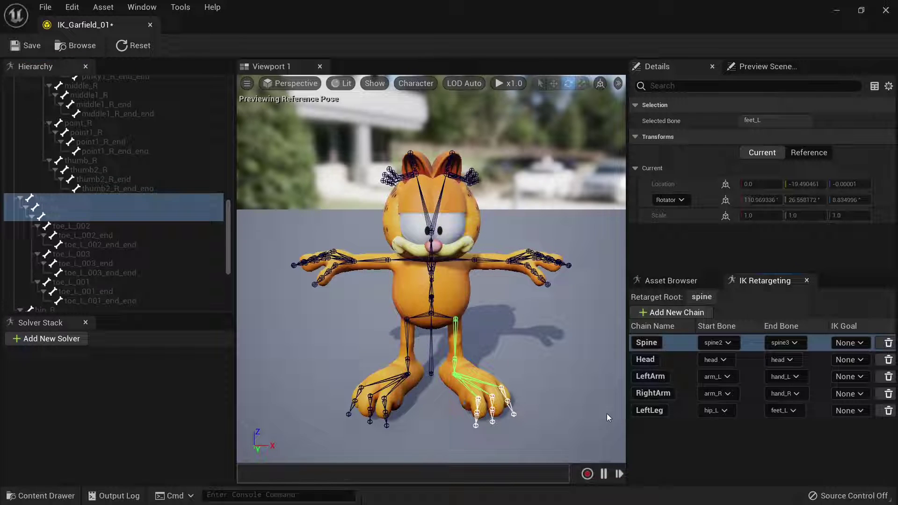
- Add a RightLeg chain with start bone hip_R and end bone feet_R
click(662, 313)
double_click(655, 429)
key(BackSpace)
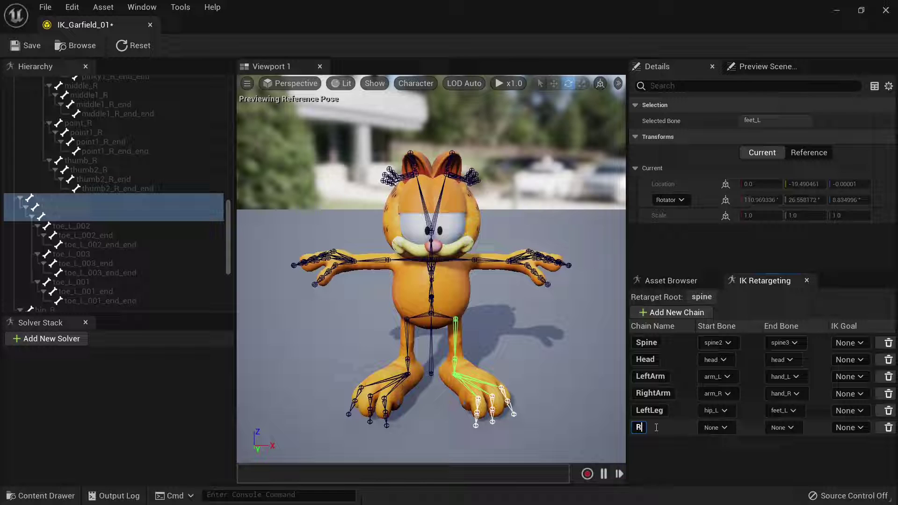
text(RightLeg)
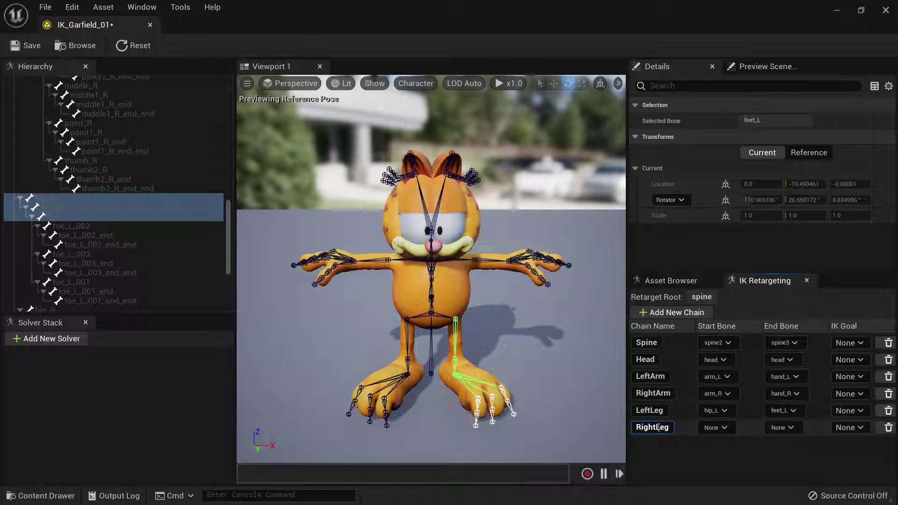
key(Return)
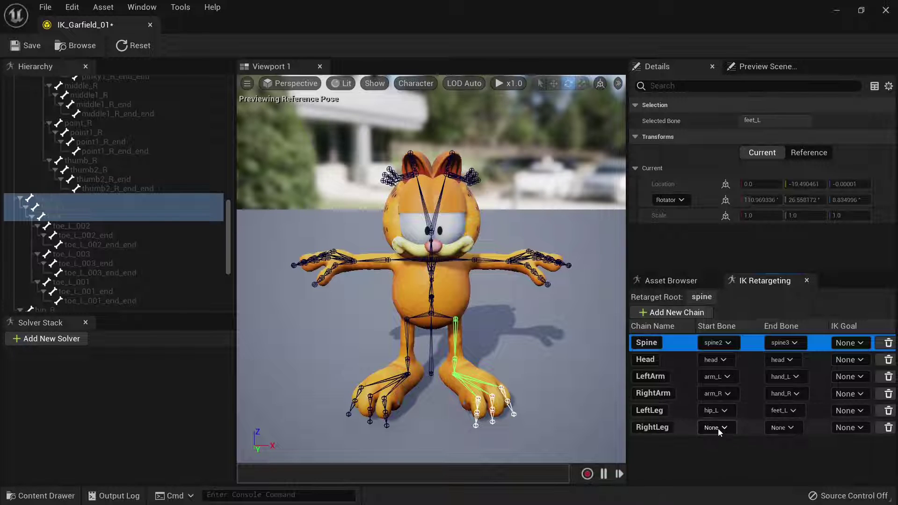
click(718, 428)
text(hip_)
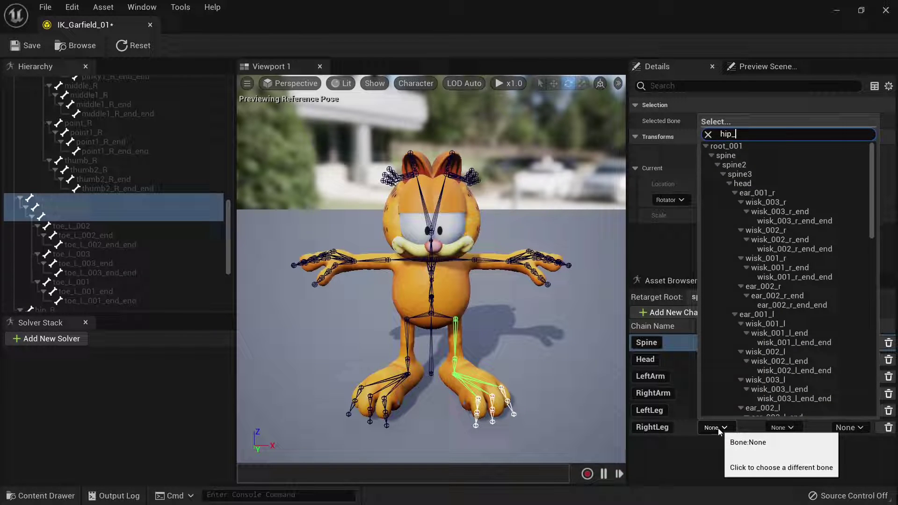
click(727, 155)
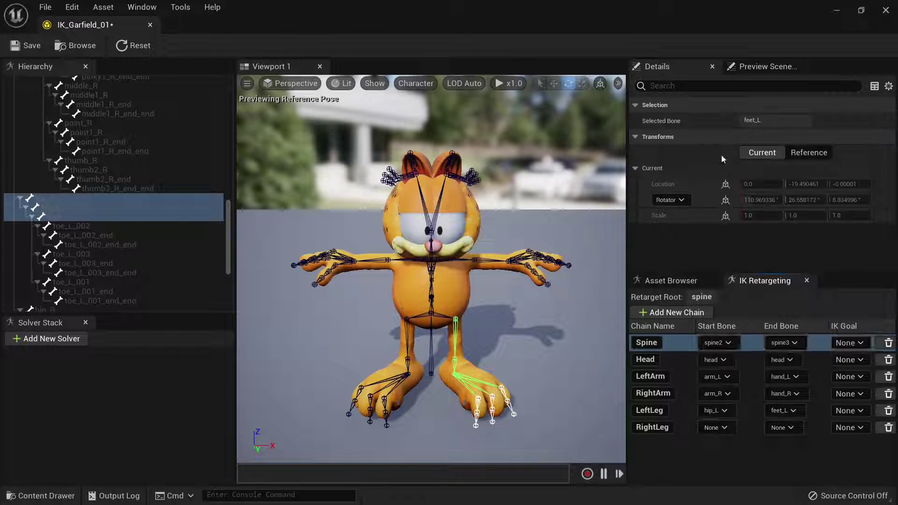
click(789, 429)
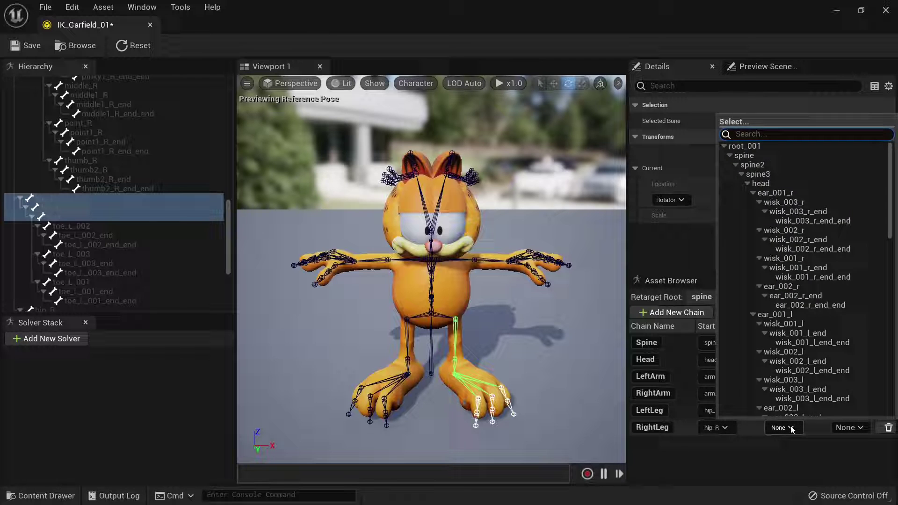
text(feet)
click(730, 157)
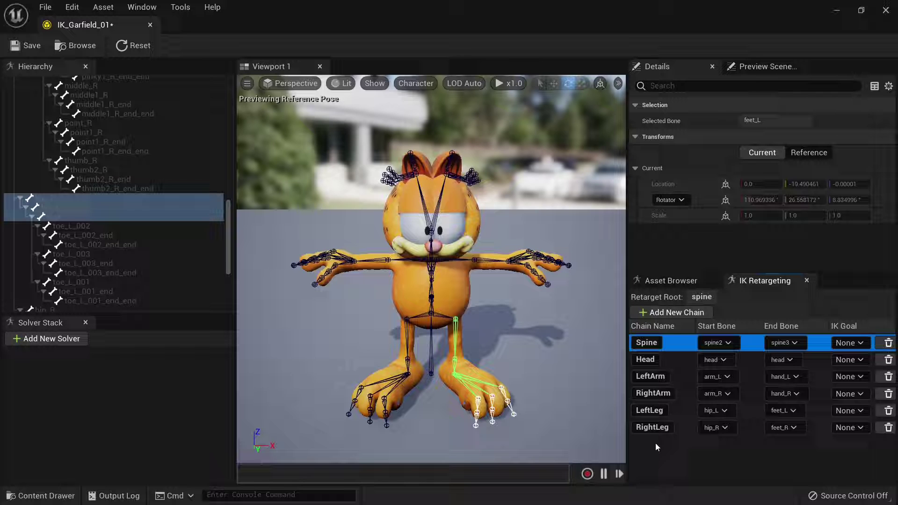
- Save and close IK_Garfield_01, then browse to Characters > Mannequins > Rigs
click(26, 47)
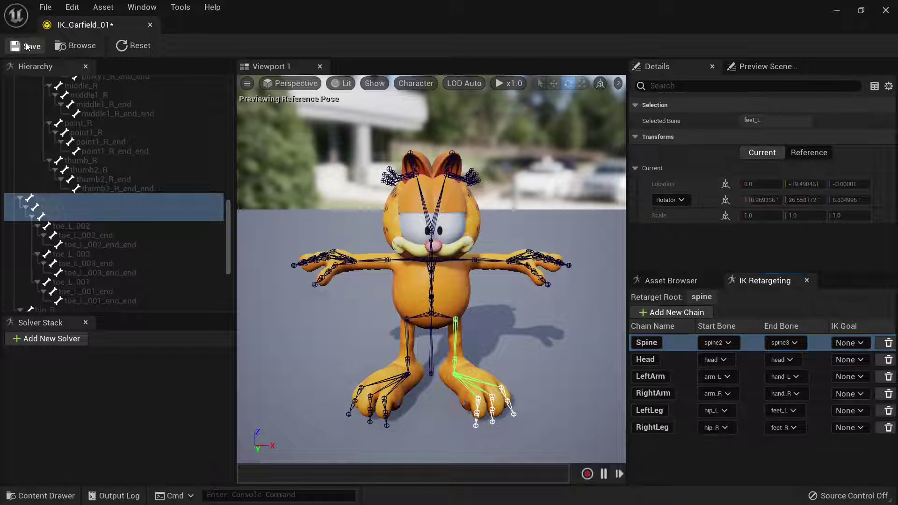
click(150, 25)
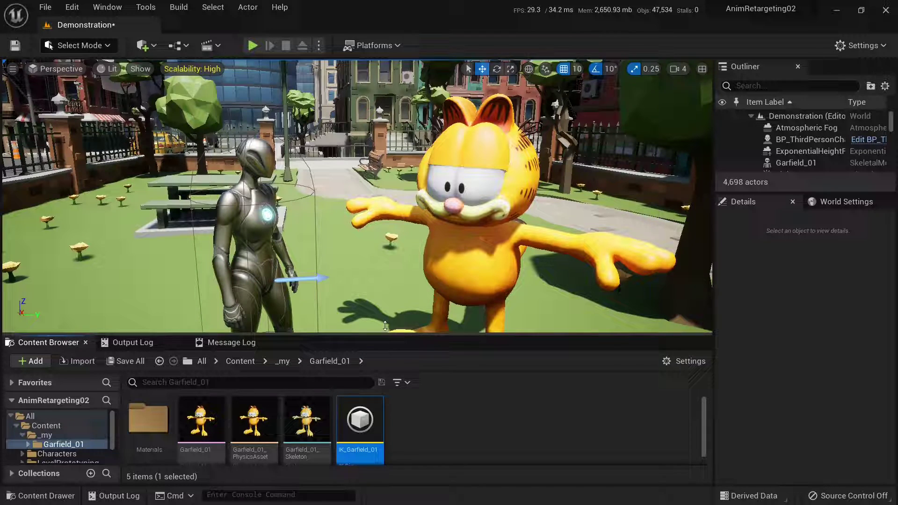
drag(391, 334, 389, 243)
click(23, 363)
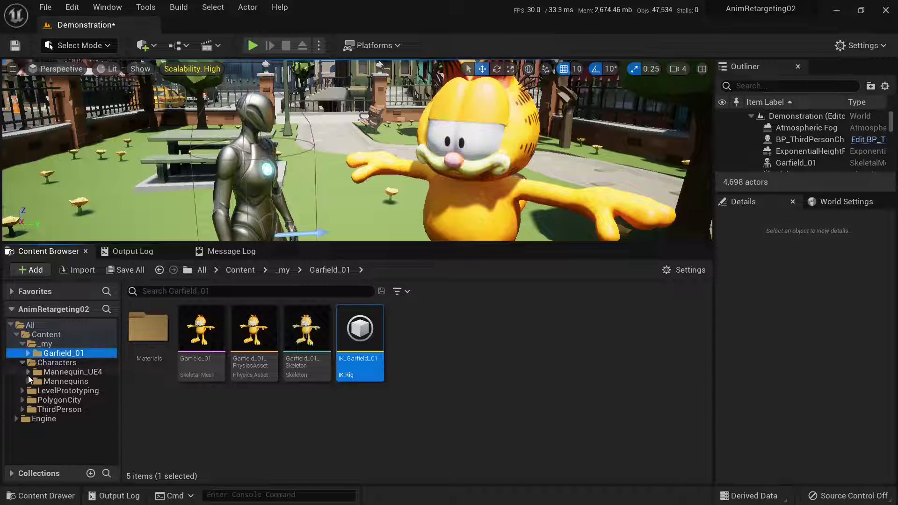
click(28, 381)
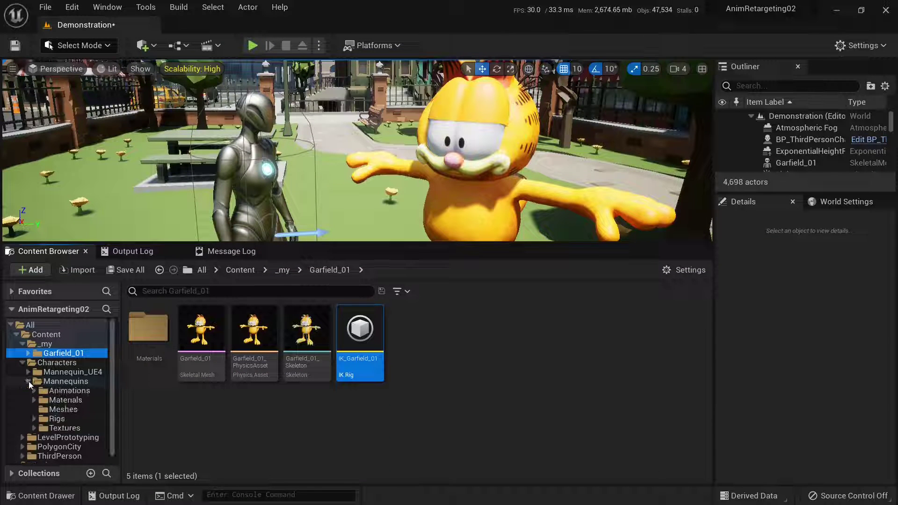
click(35, 419)
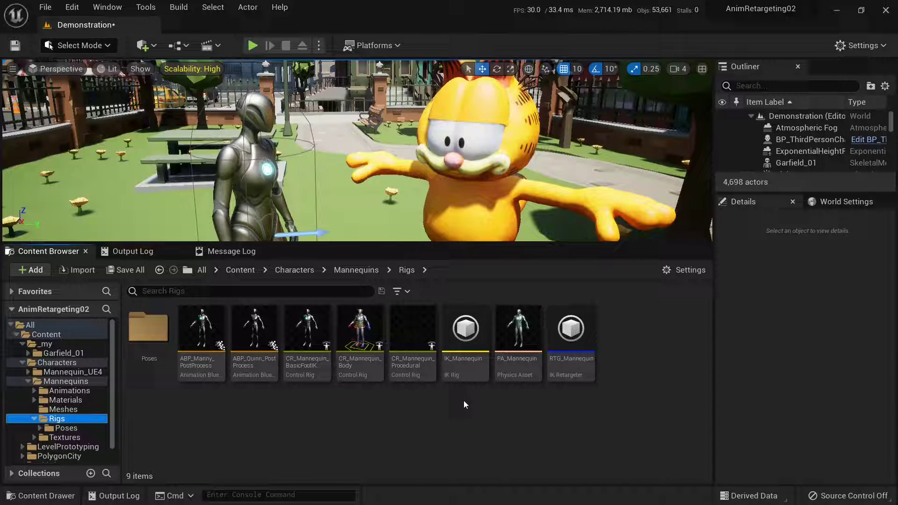
- Open IK_Mannequin from the Rigs folder to review its retarget chains
double_click(469, 343)
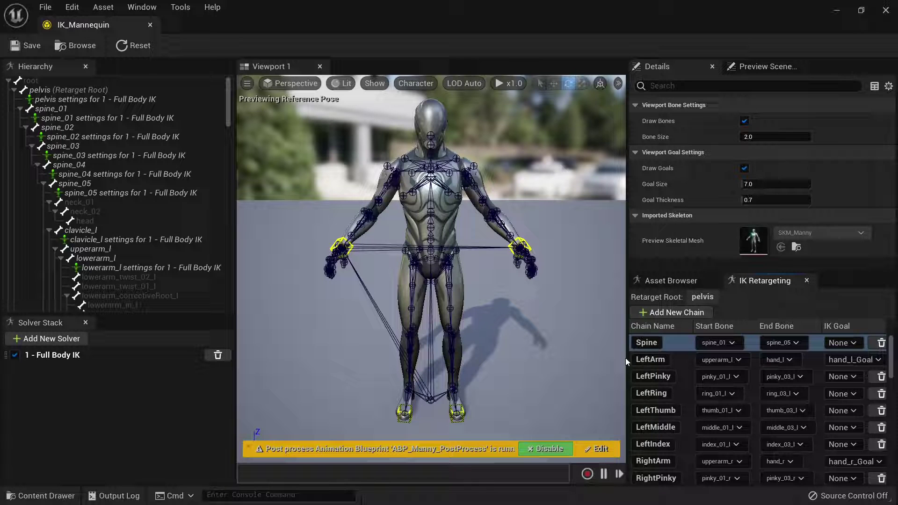
scroll(664, 364, down, 3)
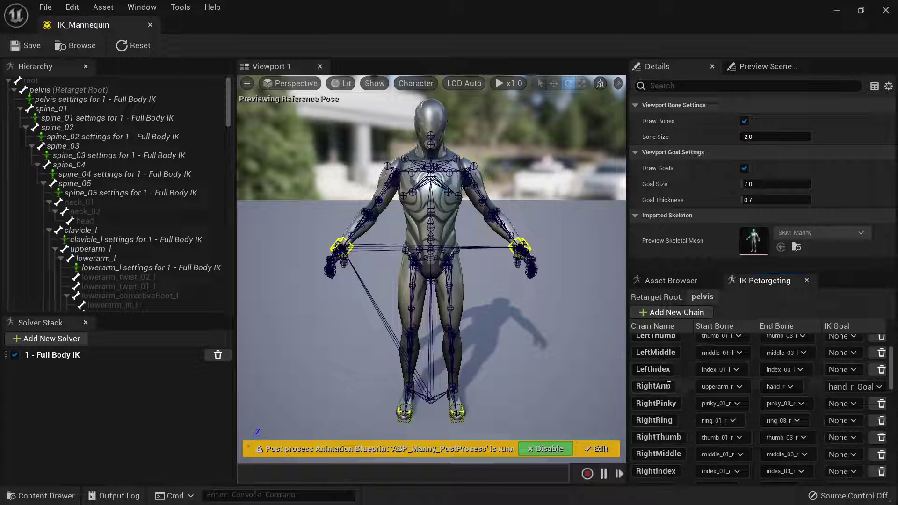
scroll(665, 379, down, 2)
scroll(670, 397, down, 2)
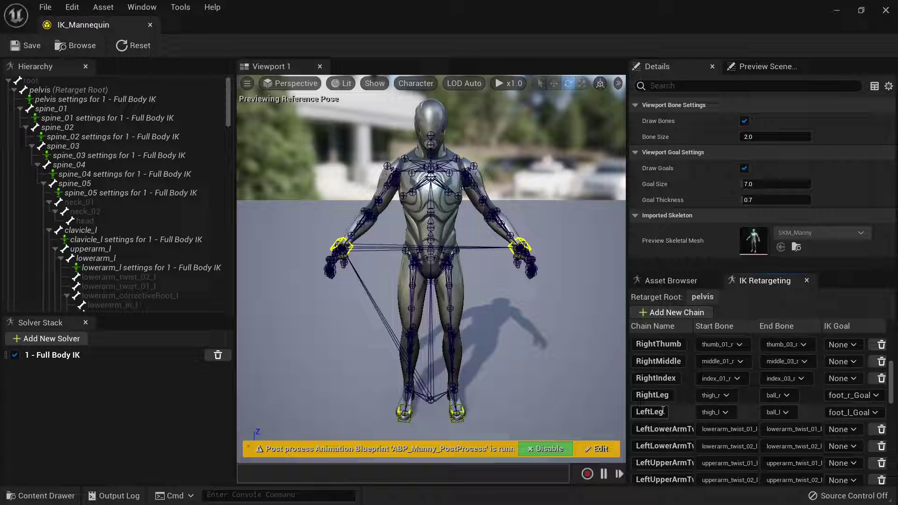
scroll(673, 401, up, 4)
scroll(676, 393, up, 3)
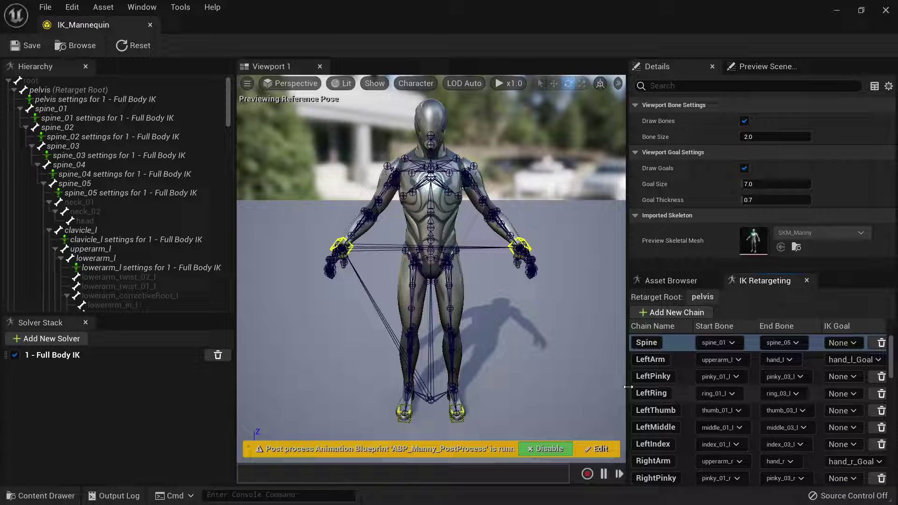
scroll(679, 411, down, 2)
scroll(680, 411, down, 2)
scroll(679, 411, down, 3)
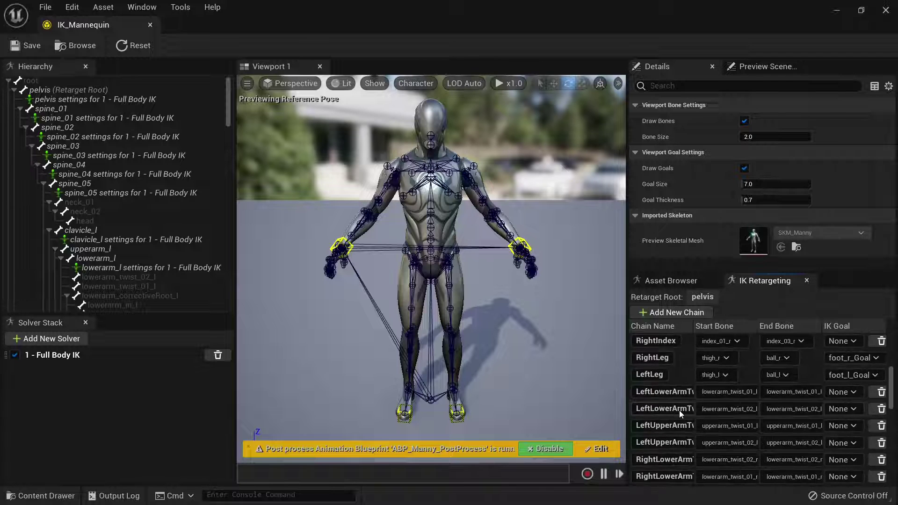
scroll(680, 411, up, 6)
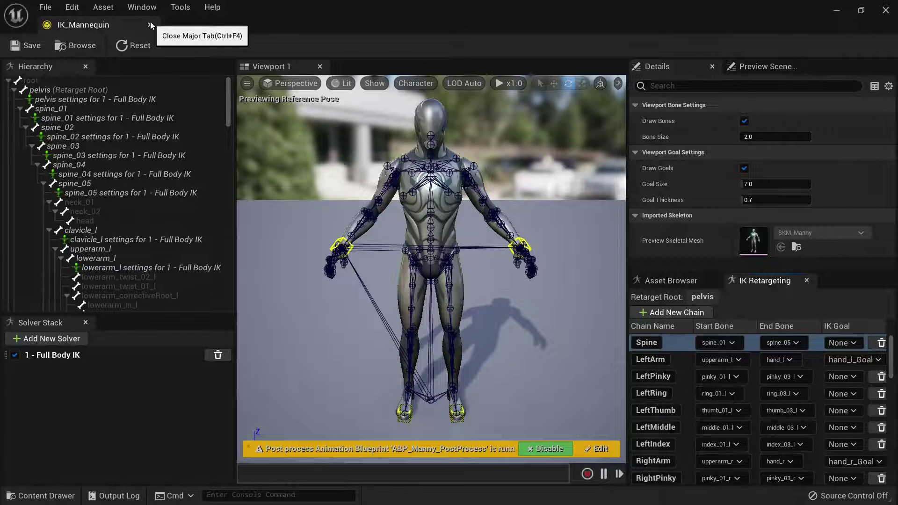
- Close the IK_Mannequin editor and start creating a new IK Retargeter asset
click(149, 24)
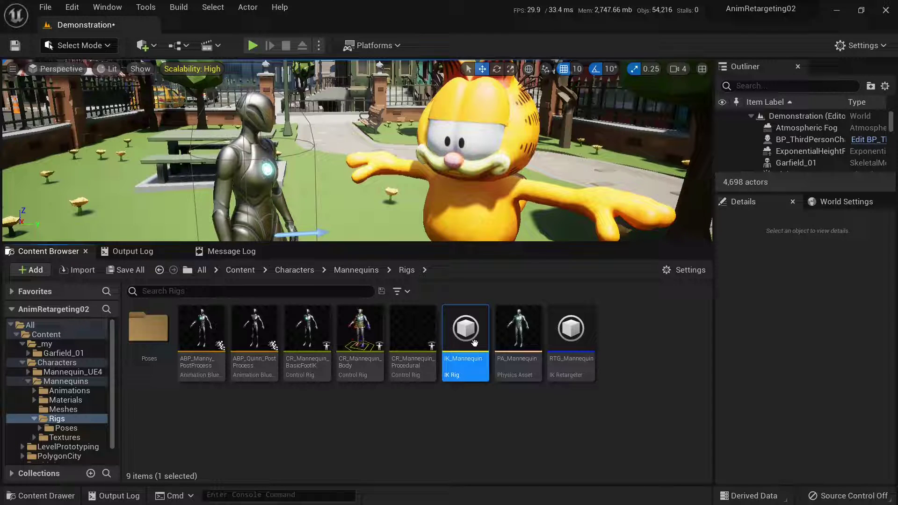
right_click(522, 429)
mouse_move(555, 237)
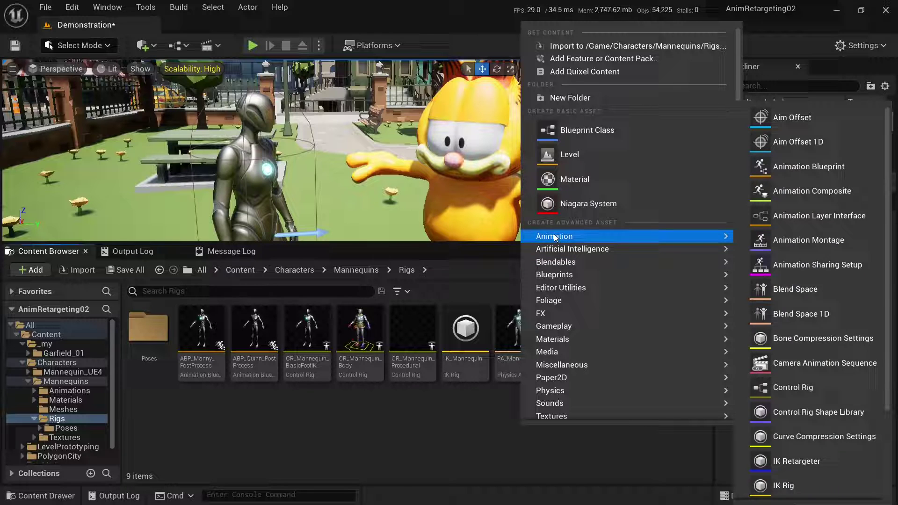
click(797, 462)
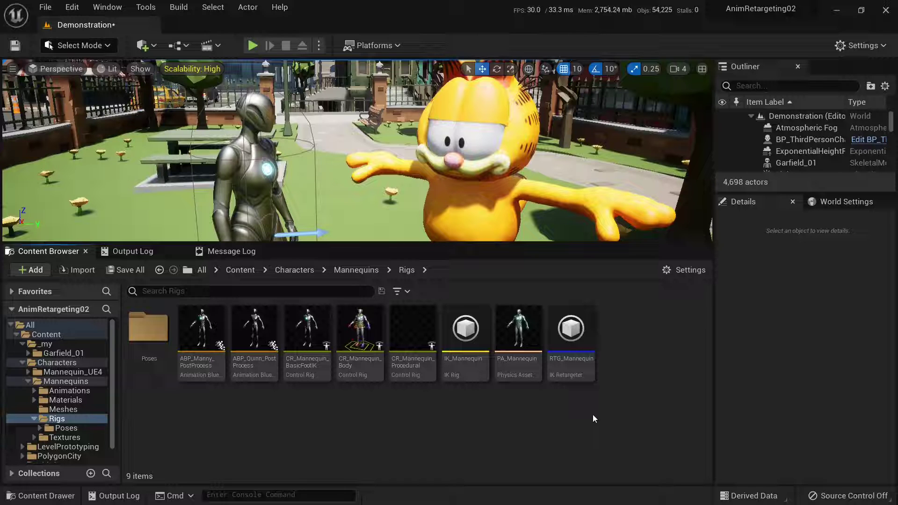
- Open RTG_Mannequin, frame both characters, and set the target IK rig to IK_Garfield_01
double_click(571, 333)
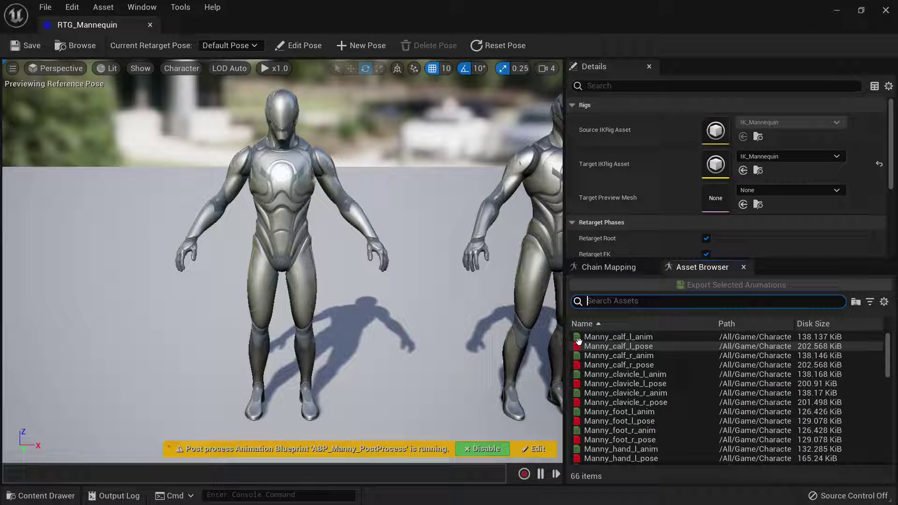
drag(384, 306, 383, 306)
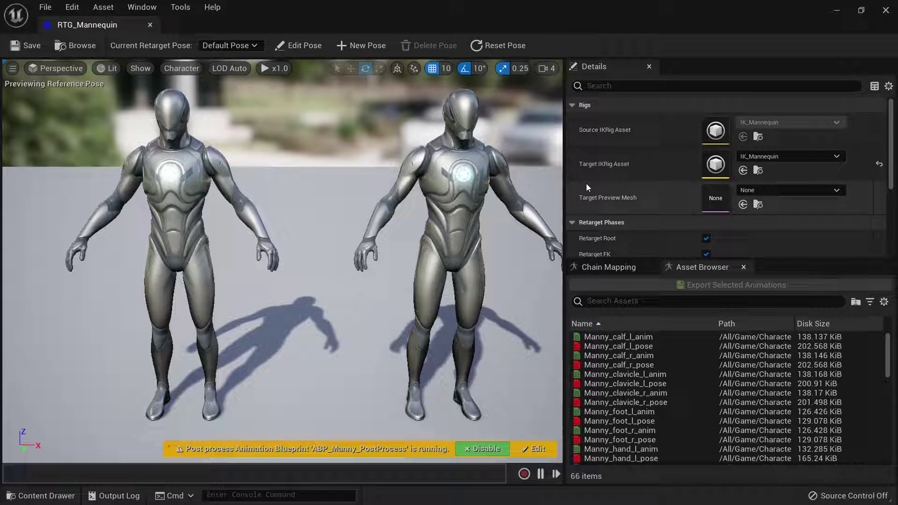
click(792, 159)
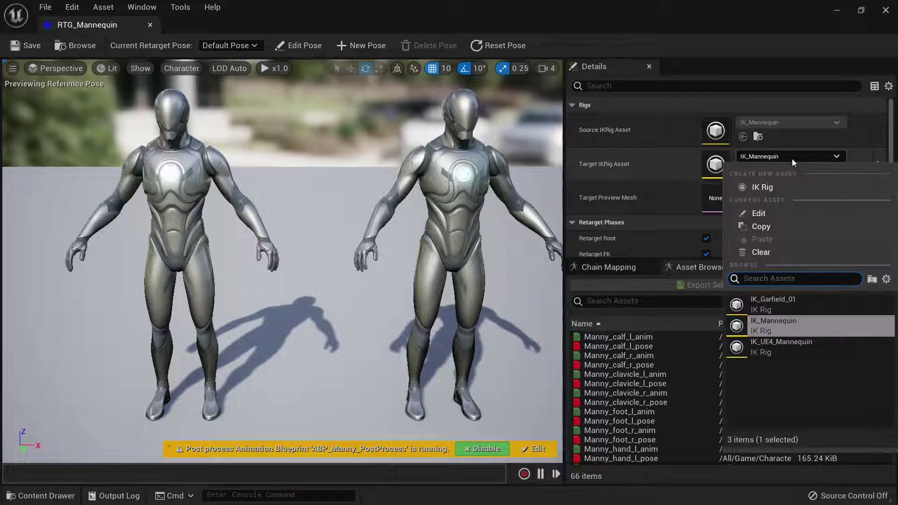
click(784, 304)
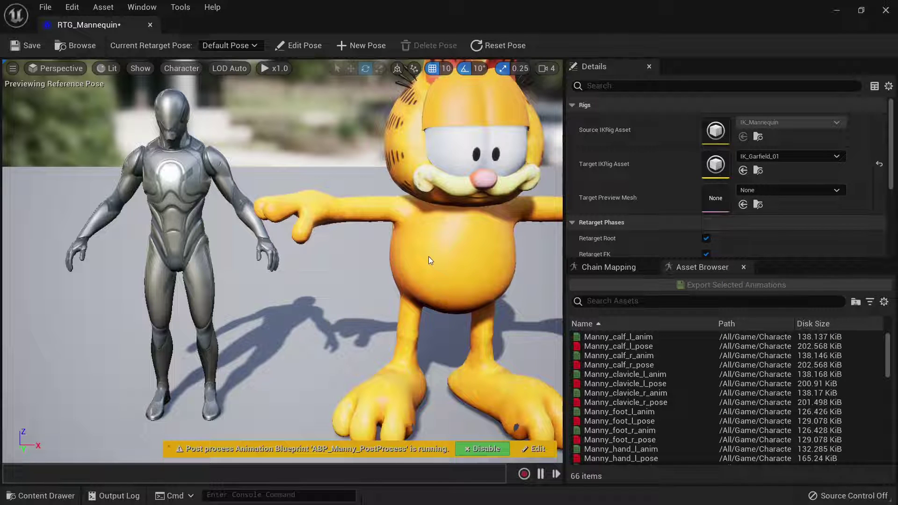
scroll(678, 366, down, 3)
scroll(676, 366, down, 3)
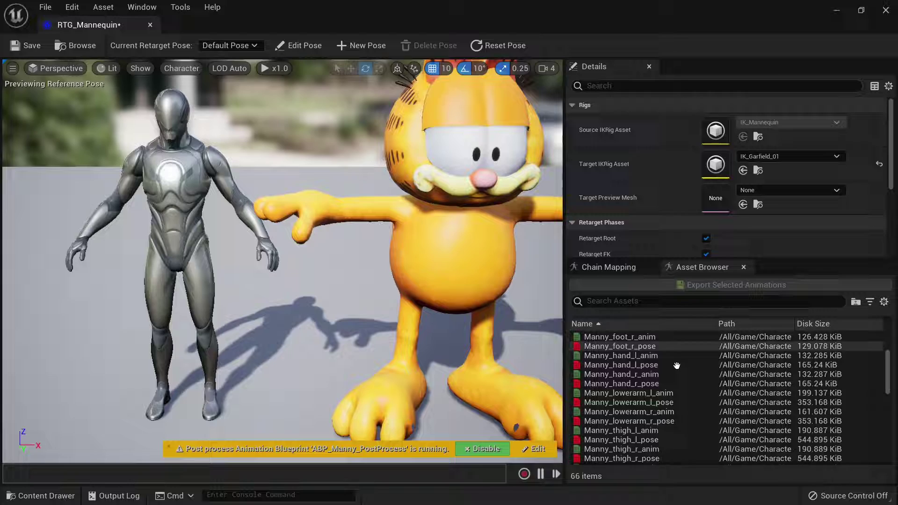
scroll(677, 366, down, 3)
scroll(676, 366, down, 3)
scroll(674, 372, down, 2)
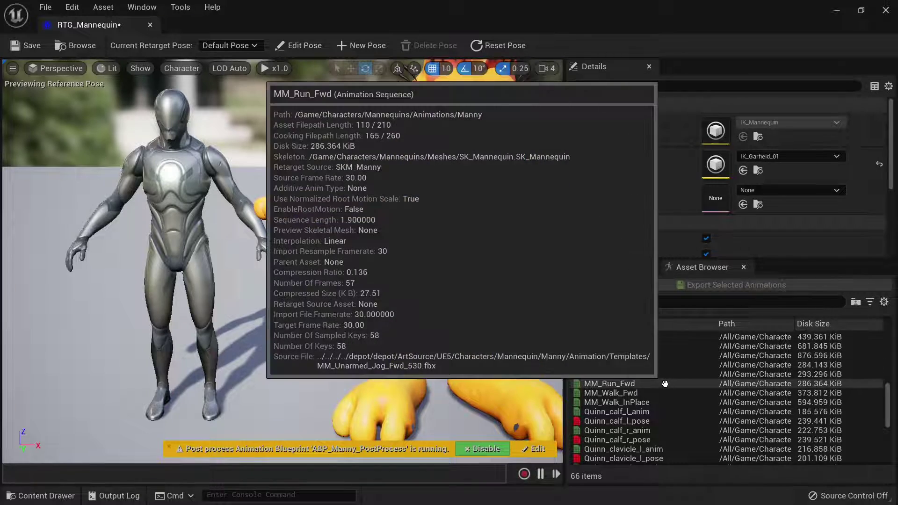
click(665, 385)
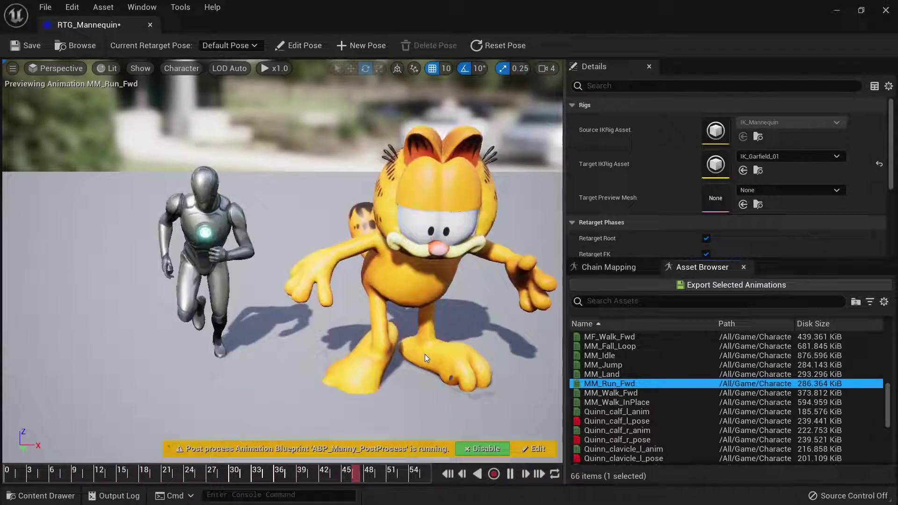
key(Up)
key(Up)
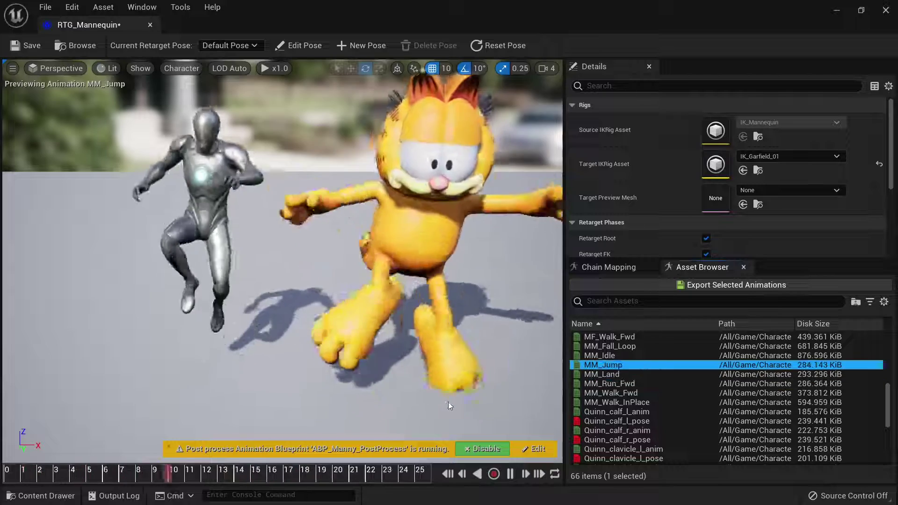
click(614, 357)
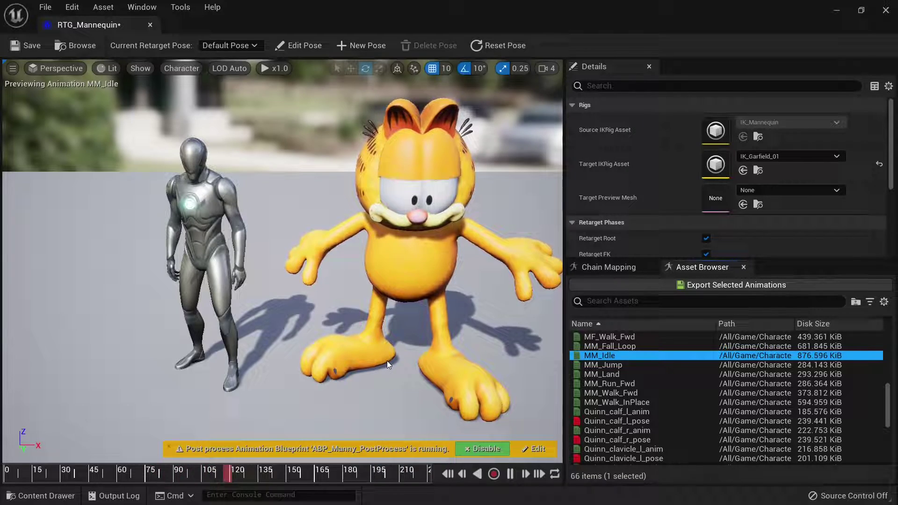
click(603, 383)
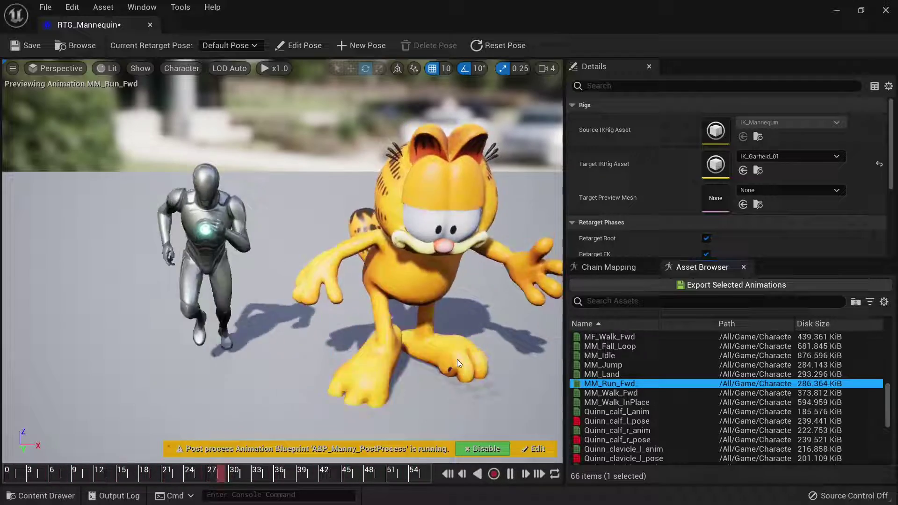
scroll(643, 371, up, 3)
scroll(642, 370, up, 5)
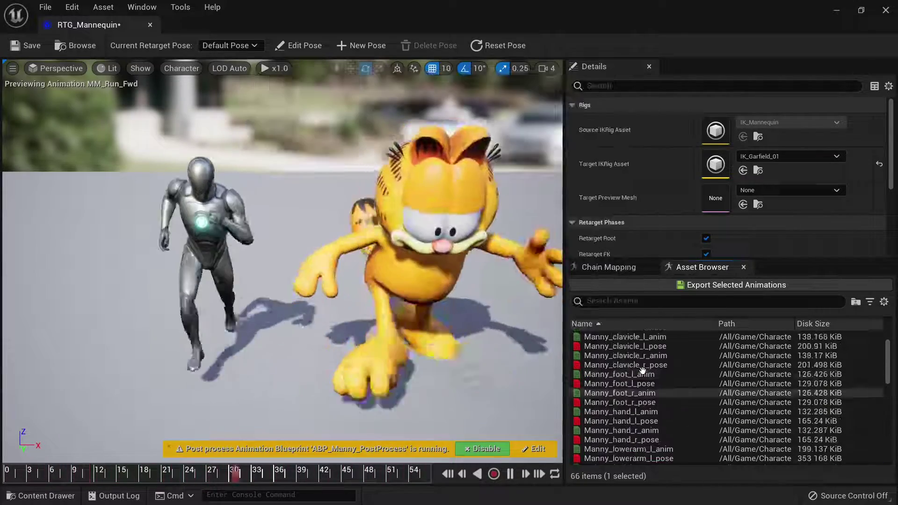
scroll(642, 371, up, 2)
click(621, 337)
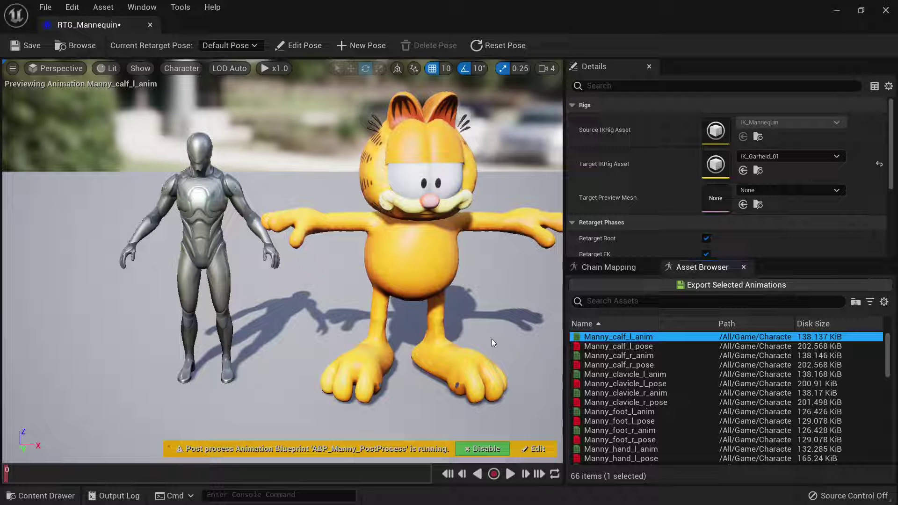
- Add a new retarget pose, replace its default name with A-pose, and confirm
click(362, 49)
click(421, 251)
key(ctrl+a)
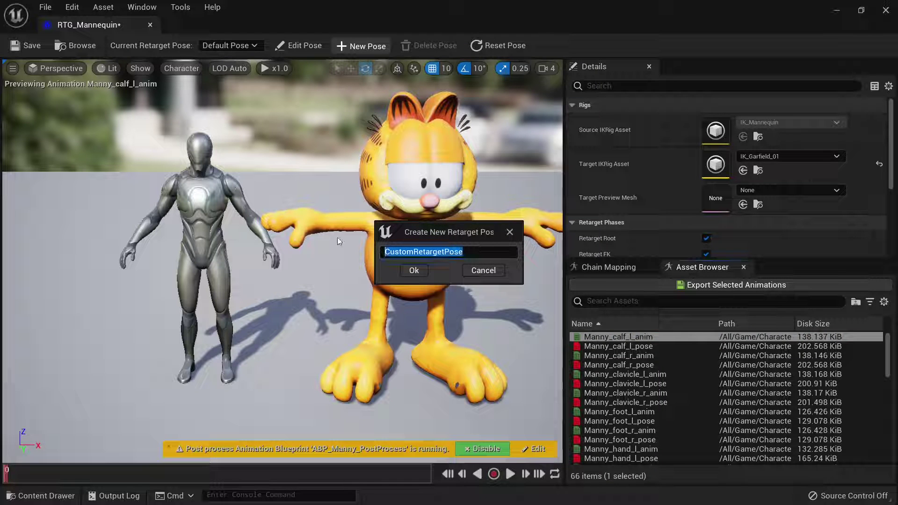
key(BackSpace)
text(A-pose)
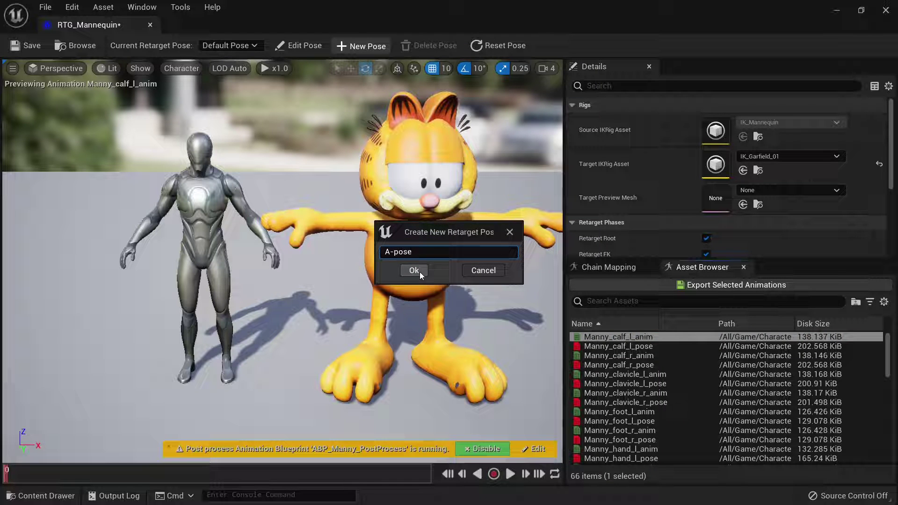
click(419, 272)
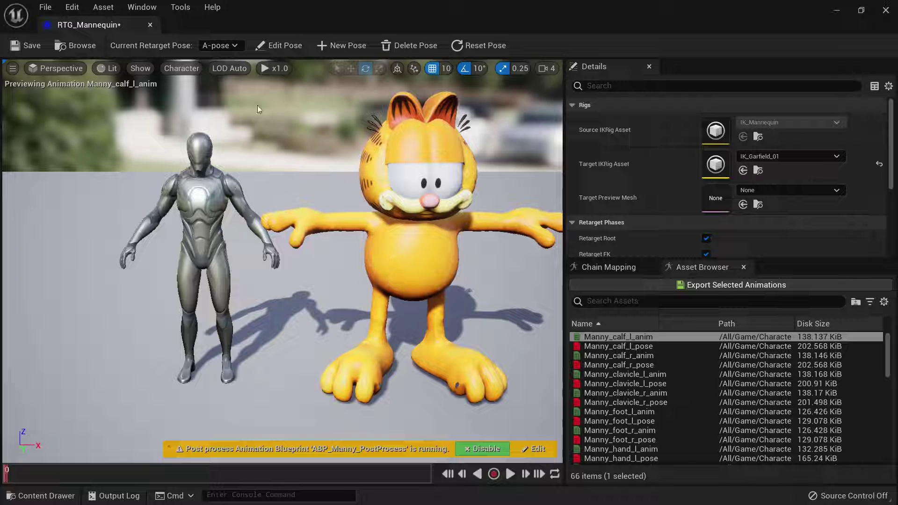
- In Edit Pose, rotate Garfield's left arm down 50 degrees and lower the right arm
click(293, 50)
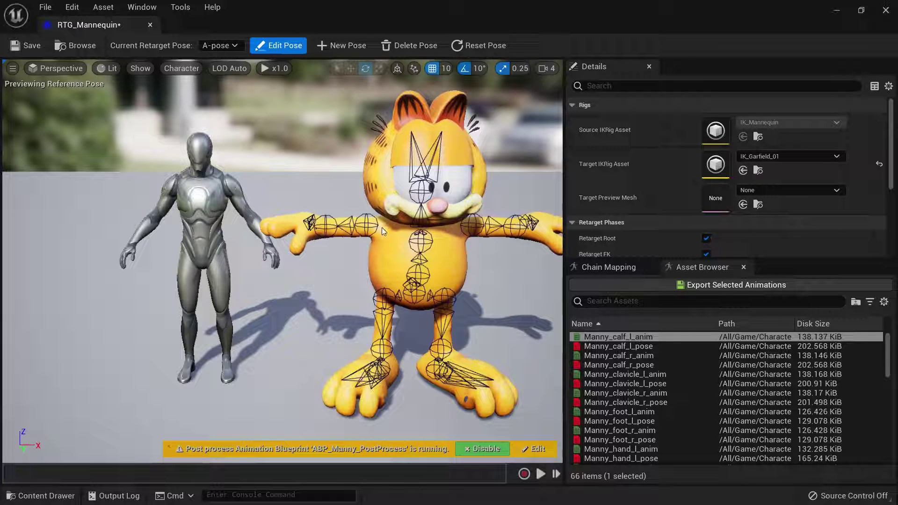
click(368, 225)
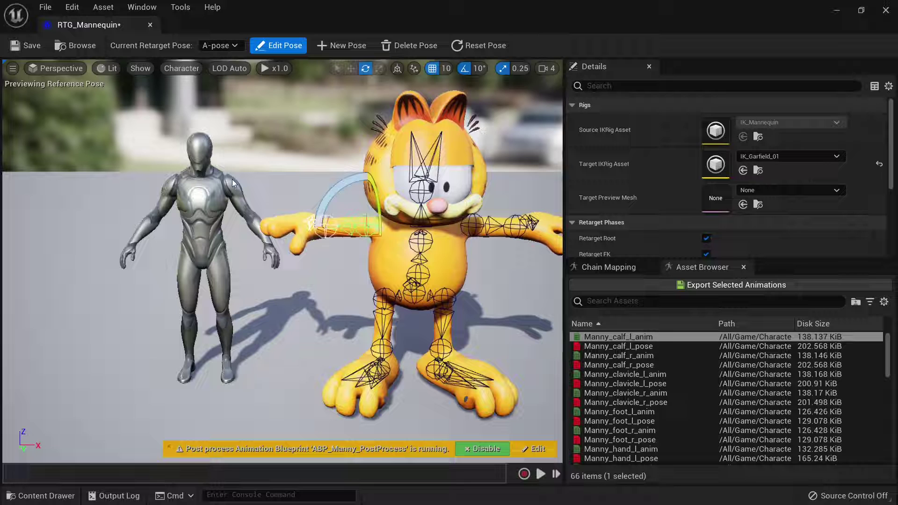
drag(373, 183, 366, 270)
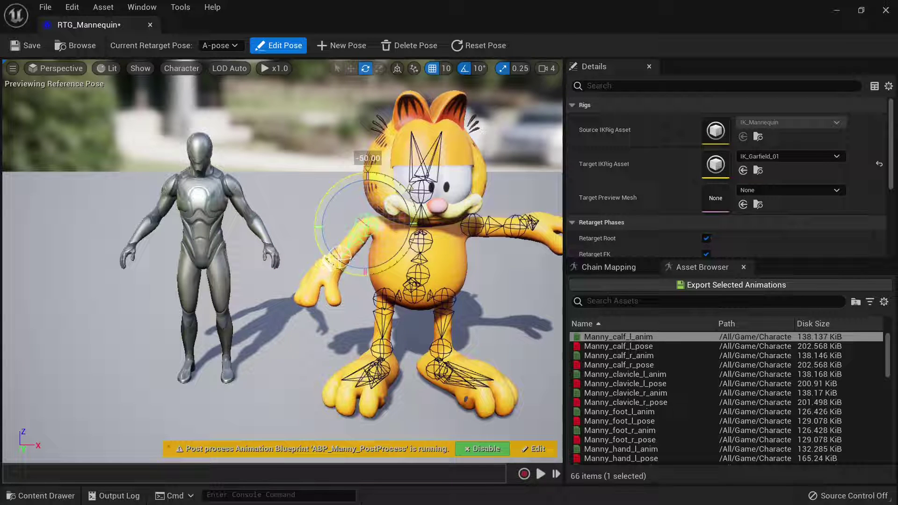
click(482, 210)
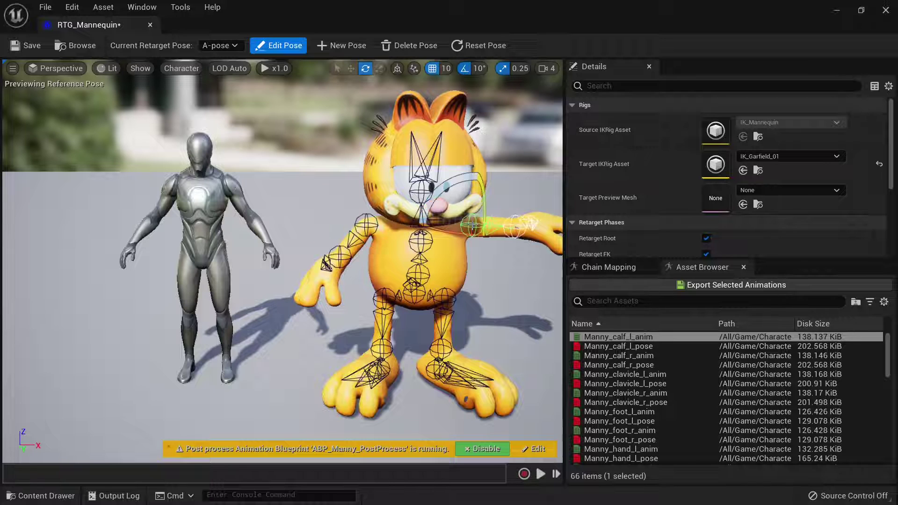
drag(446, 202, 446, 191)
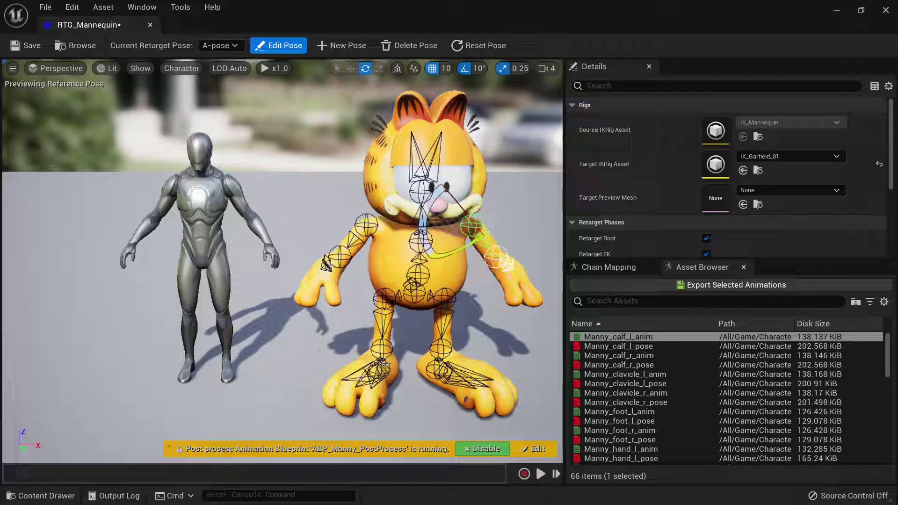
- Rotate Garfield's left foot 20 degrees and turn the right foot inward, then exit Edit Pose
click(384, 365)
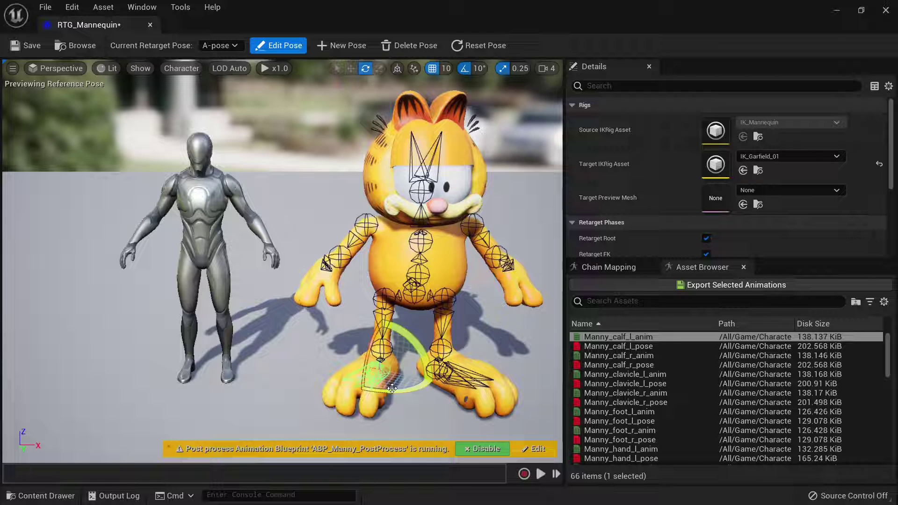
drag(393, 388, 317, 361)
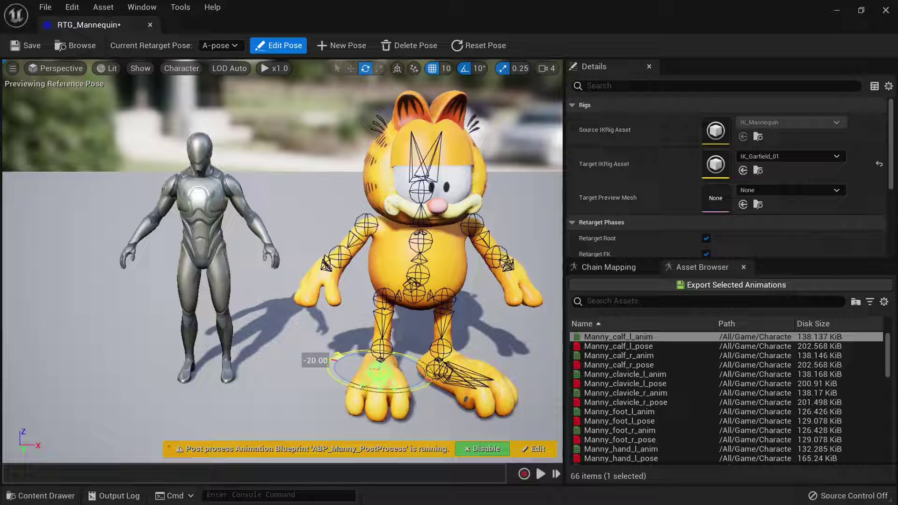
click(431, 364)
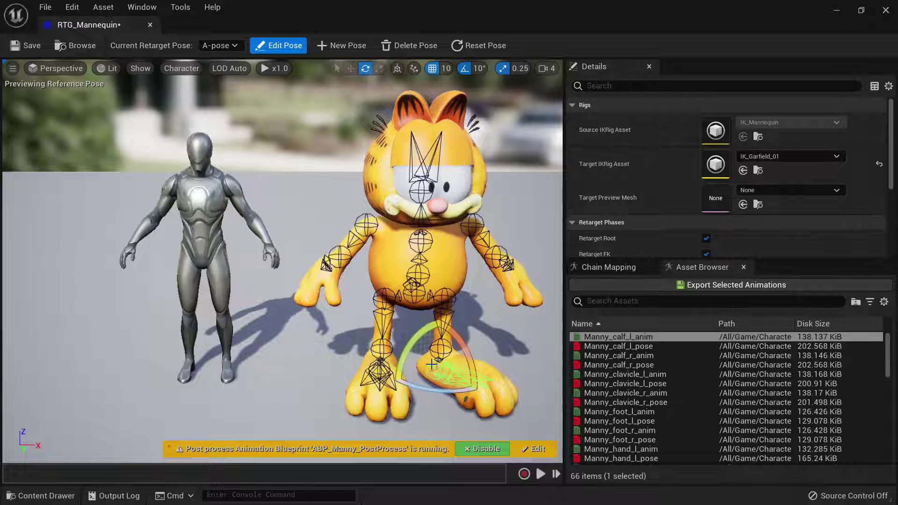
drag(433, 387, 476, 395)
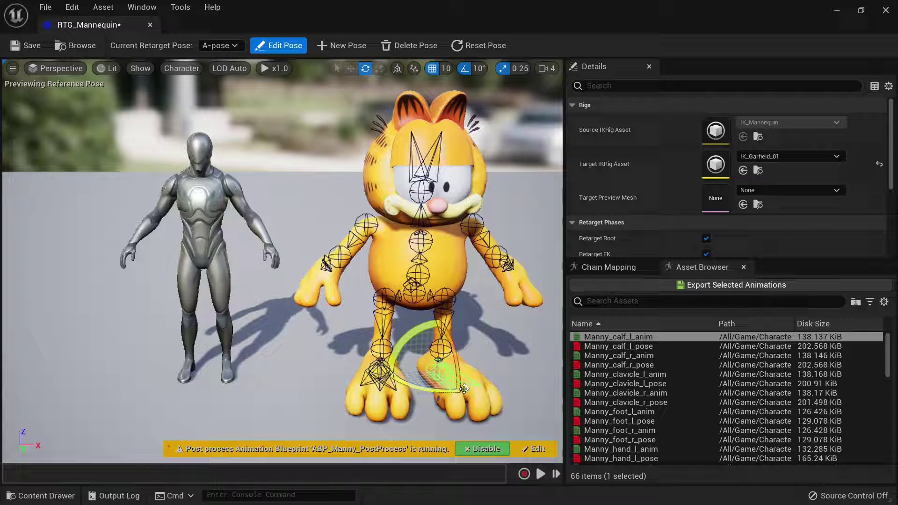
click(287, 50)
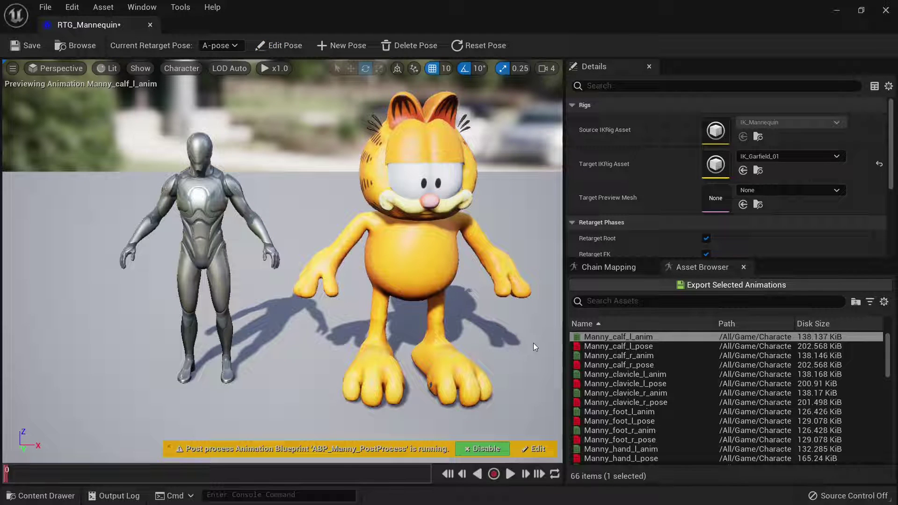
scroll(601, 349, down, 4)
scroll(601, 351, down, 5)
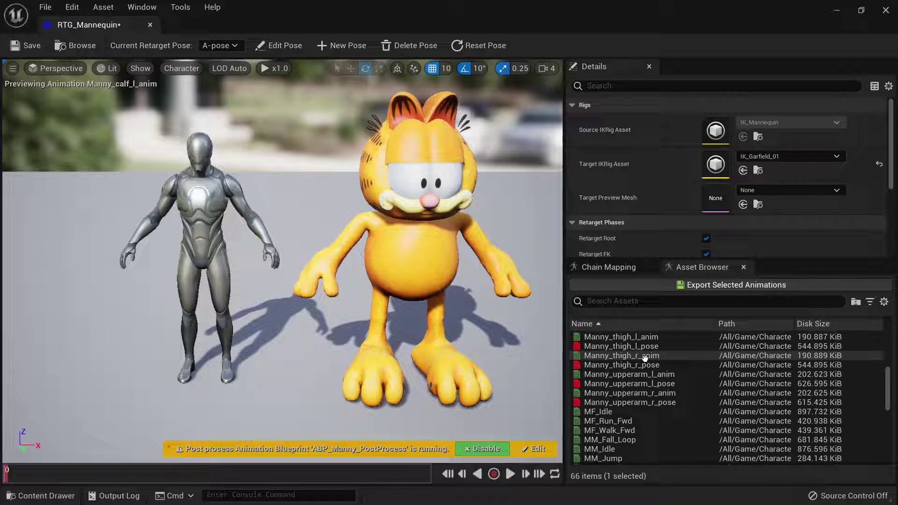
scroll(644, 357, down, 4)
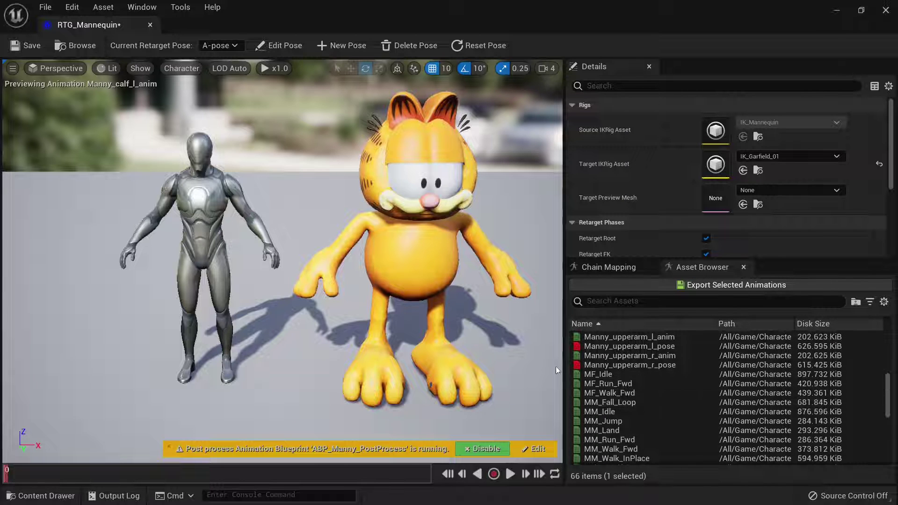
- Play MM_Run_Fwd on Garfield and the mannequin, then preview MM_Jump and pause it
click(628, 439)
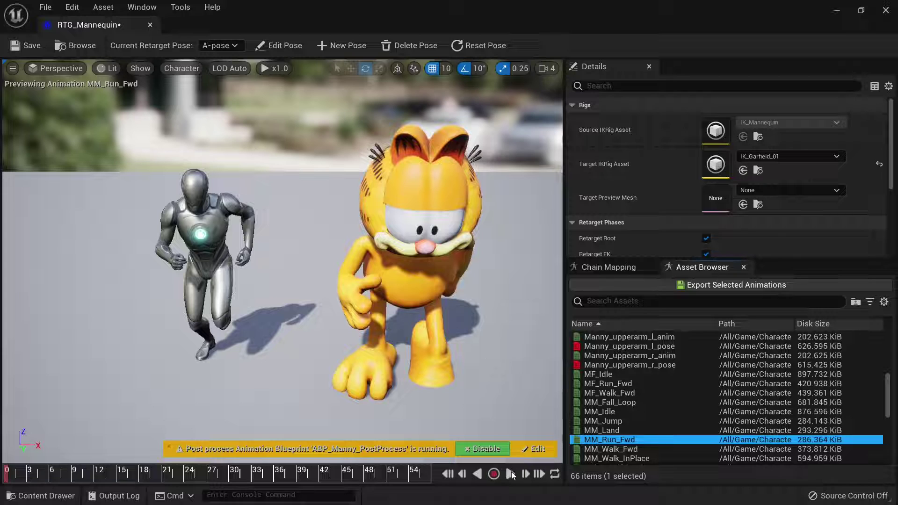
click(510, 474)
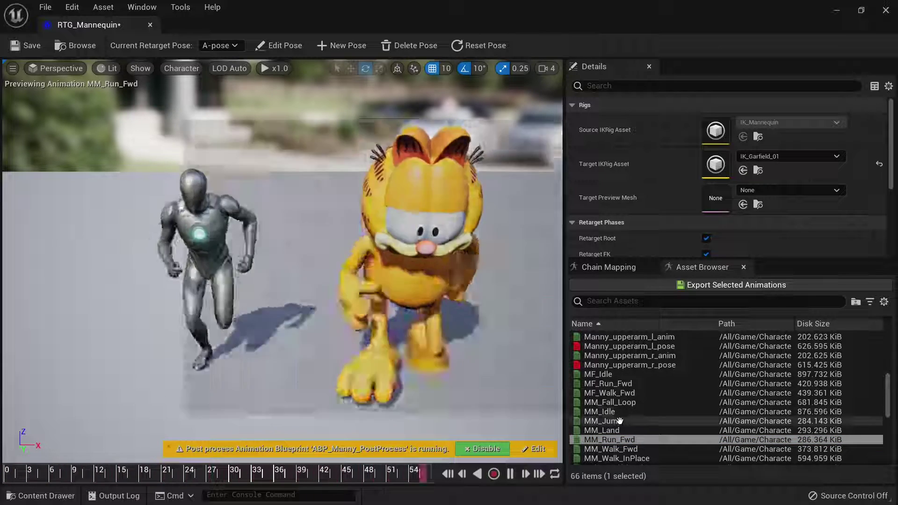
click(620, 420)
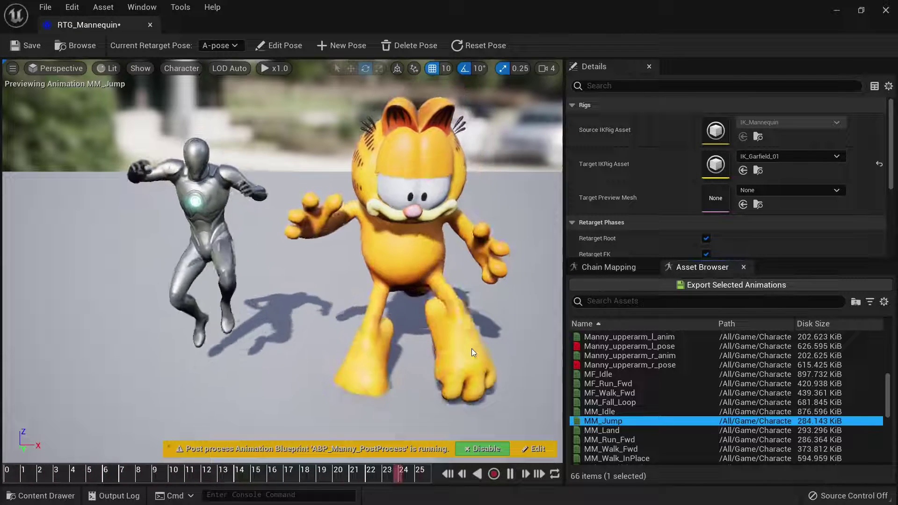
click(526, 404)
key(space)
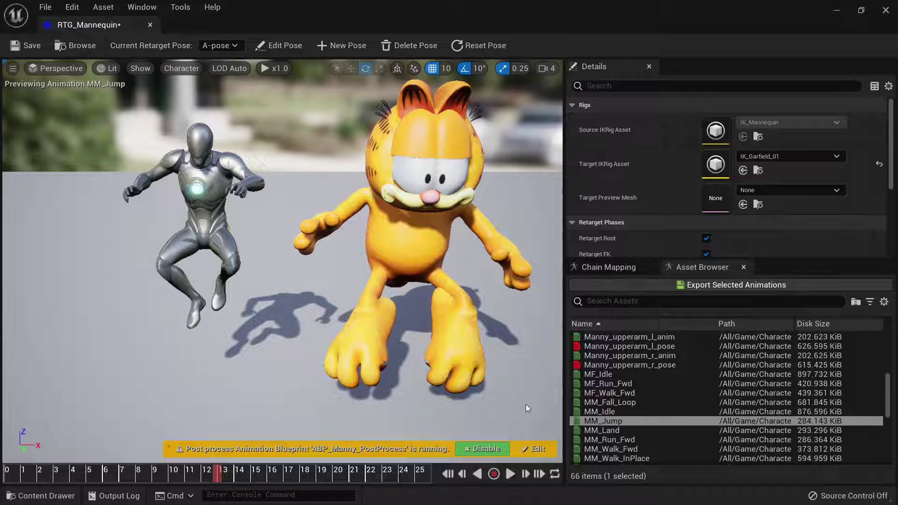
click(607, 422)
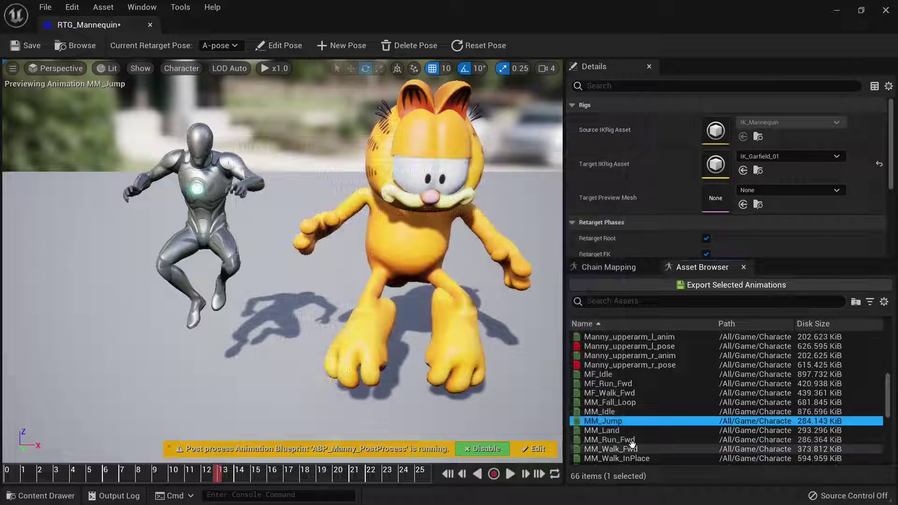
- Select MM_Jump through MM_Walk_Fwd and export them to a new _my/Garfield_01/animations-01 folder
shift+click(618, 450)
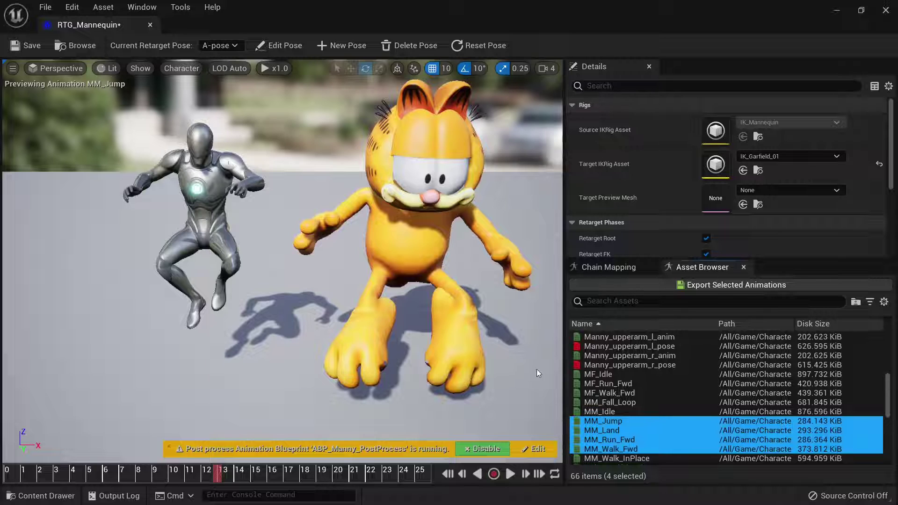
click(644, 286)
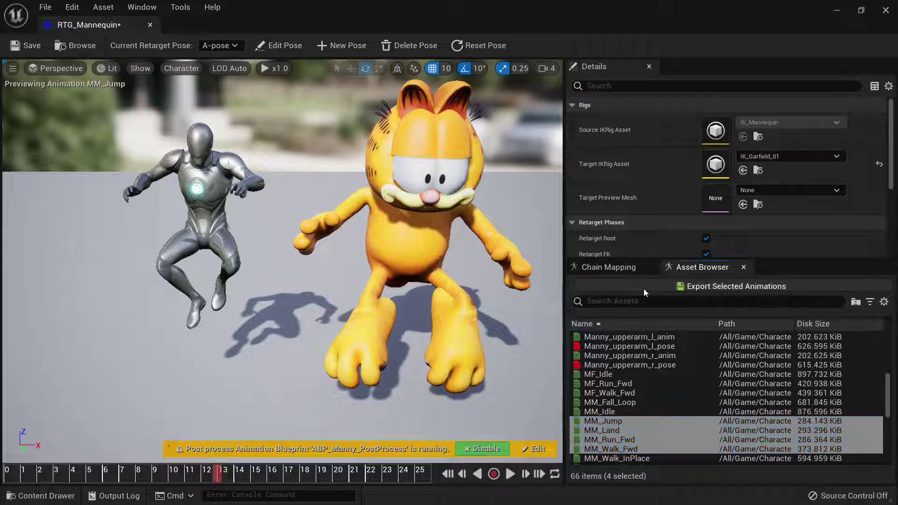
click(333, 200)
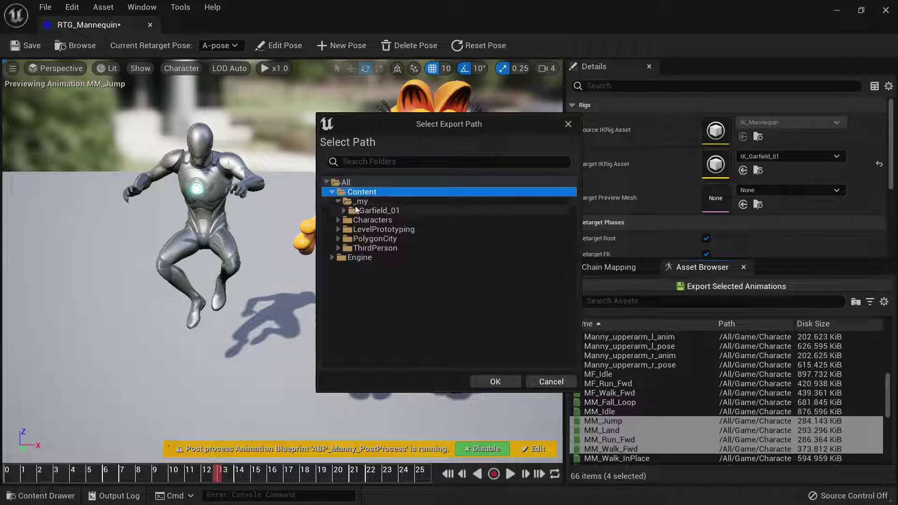
click(344, 211)
right_click(385, 216)
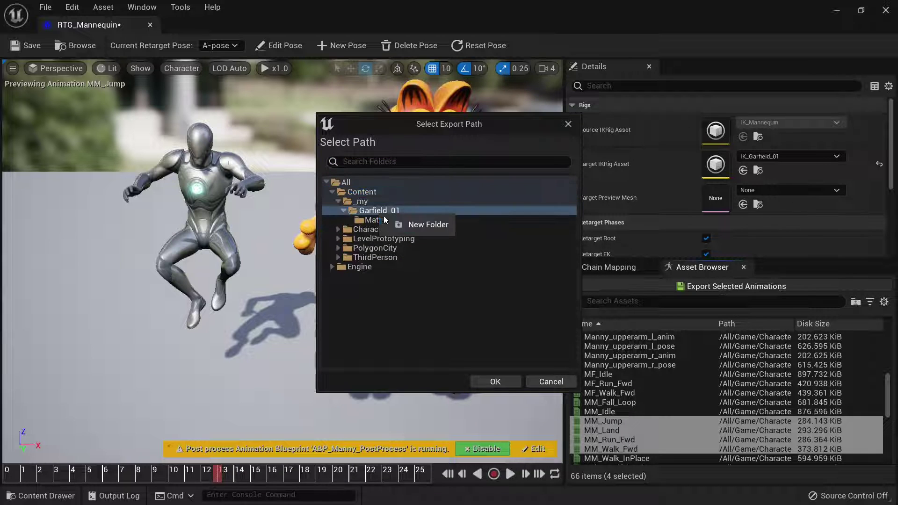
click(411, 228)
text(animations)
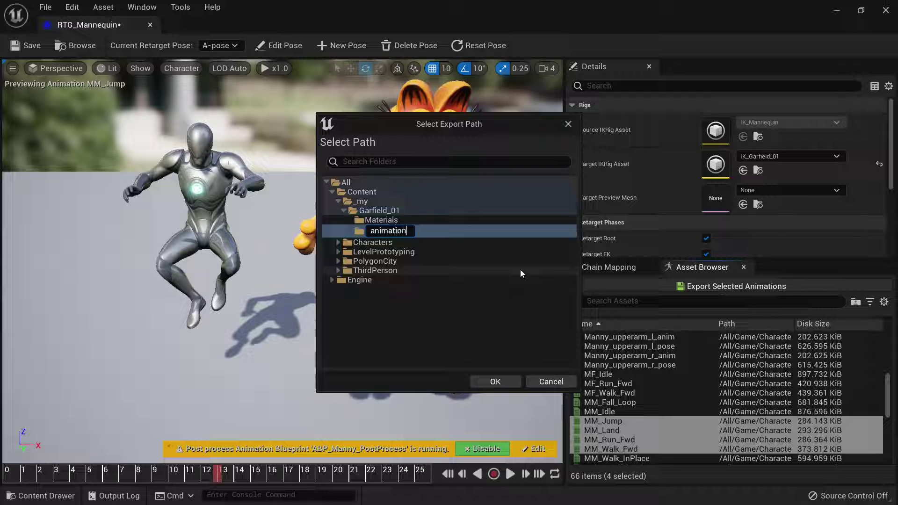
text(-0)
text(1)
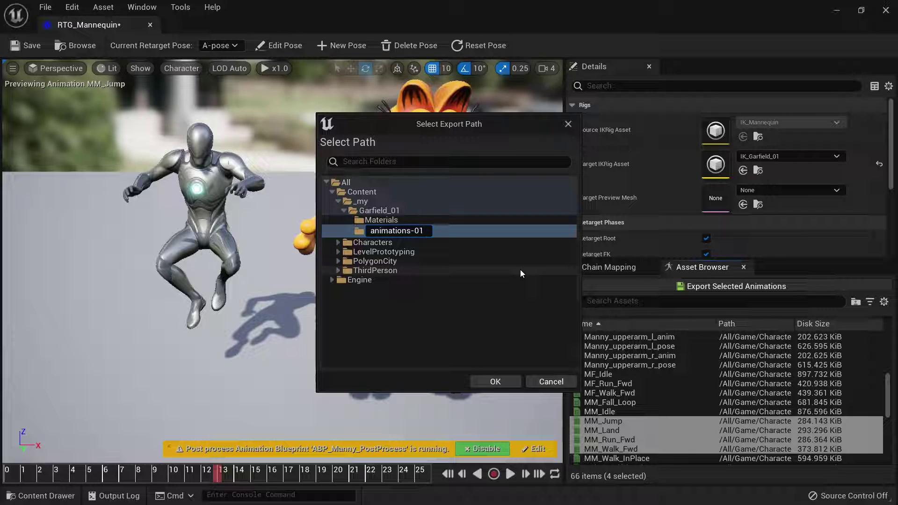
key(Return)
- Confirm the export, dock RTG_Mannequin beside Demonstration, and preview MM_Run_Fwd_Retargeted
click(496, 381)
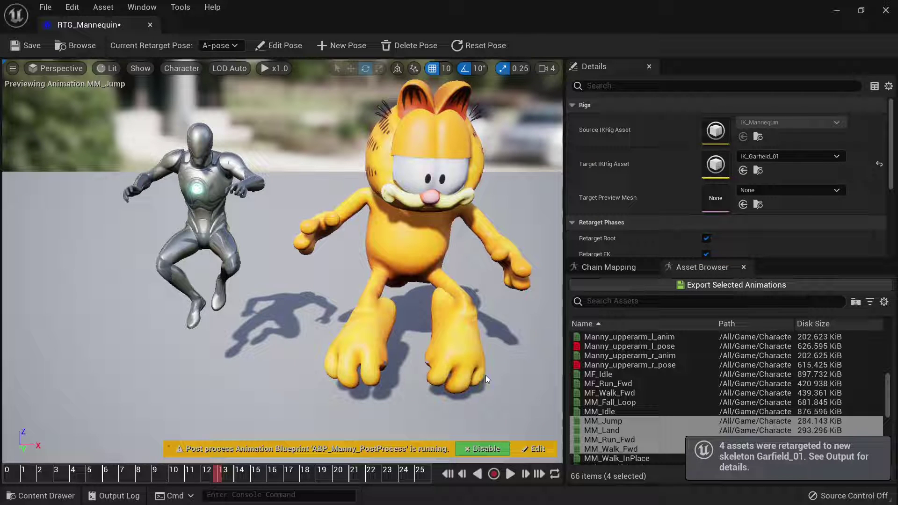
drag(95, 24, 206, 30)
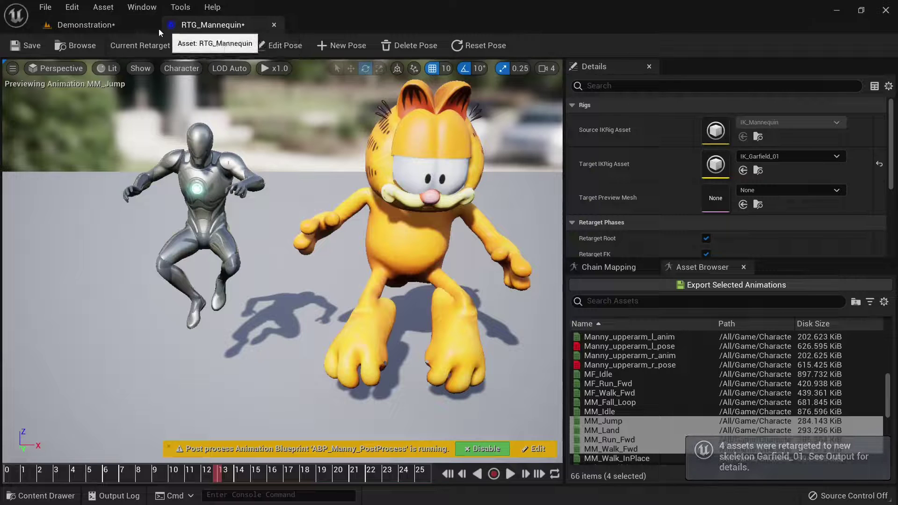
click(85, 24)
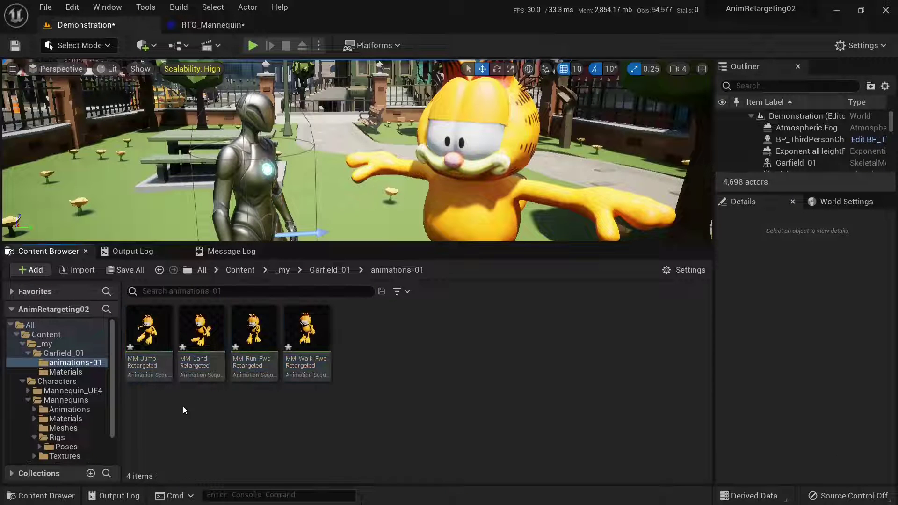
double_click(254, 329)
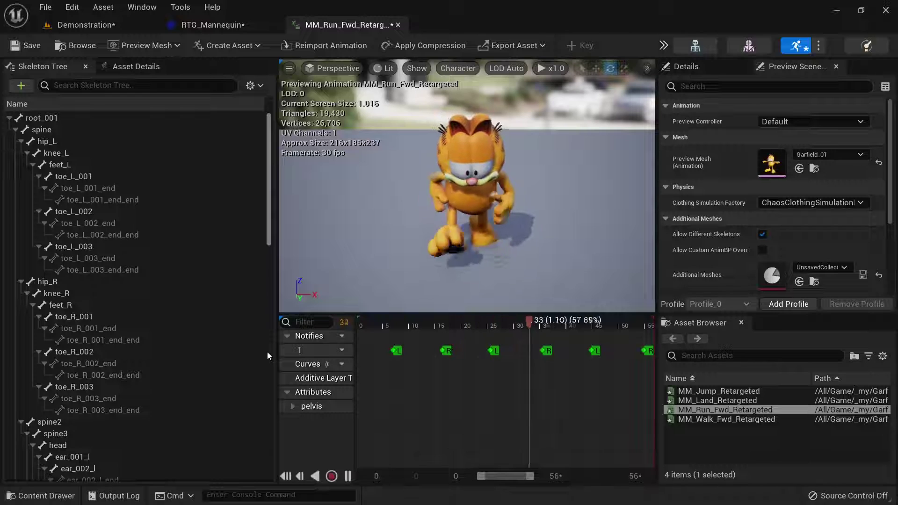
click(398, 25)
click(122, 29)
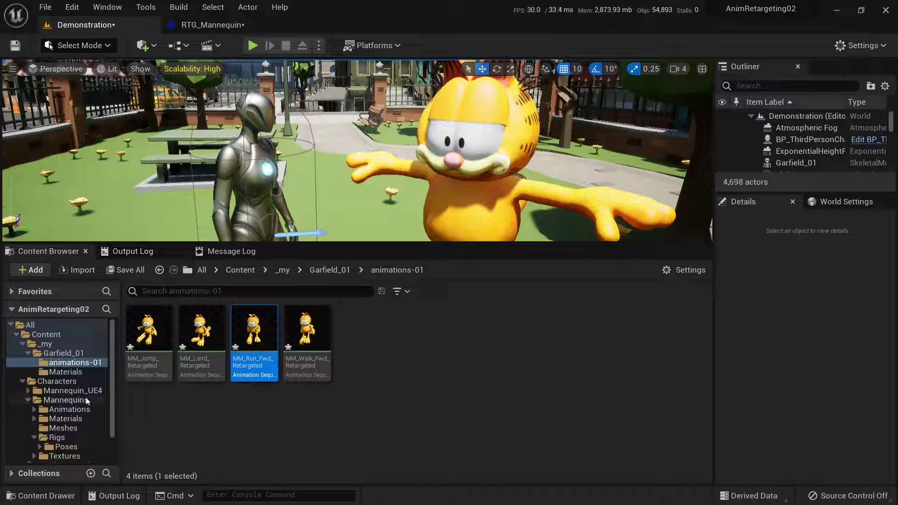
- From the mannequin Animations folder, choose Duplicate and Retarget Animation Blueprint for ABP_Manny
click(73, 409)
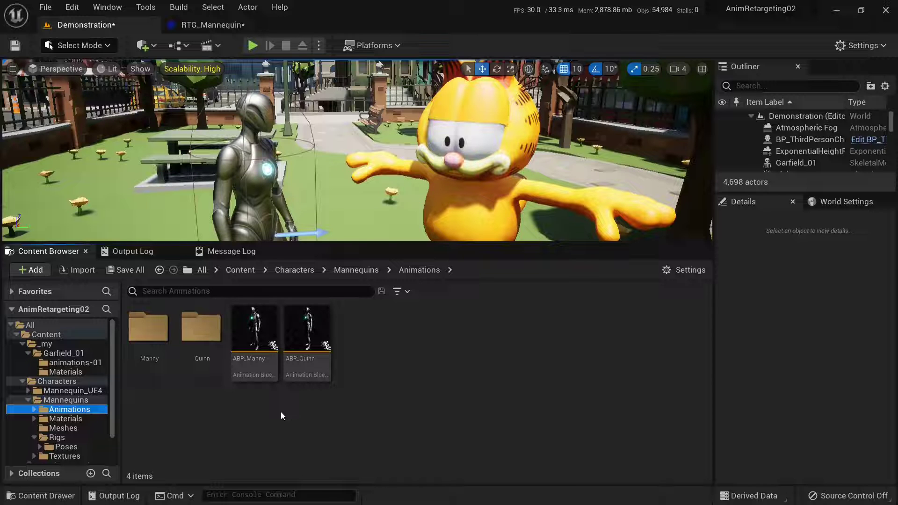
right_click(258, 336)
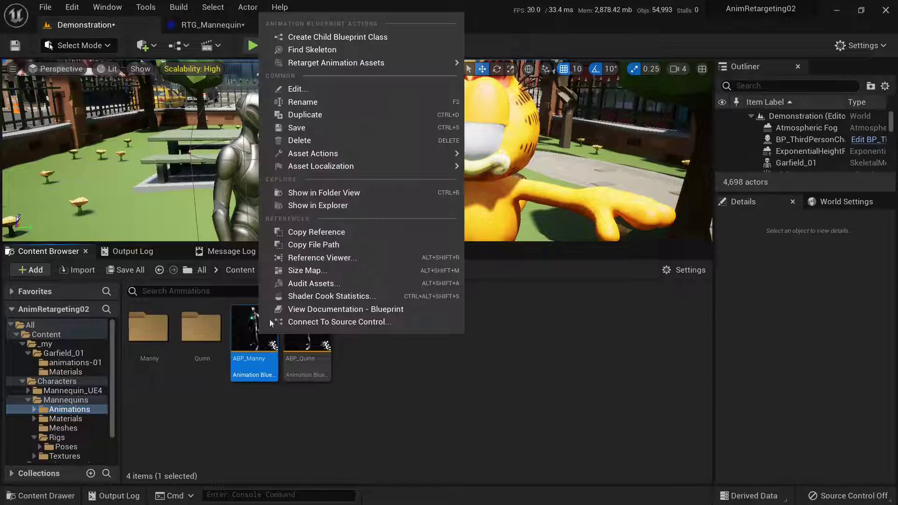
mouse_move(336, 63)
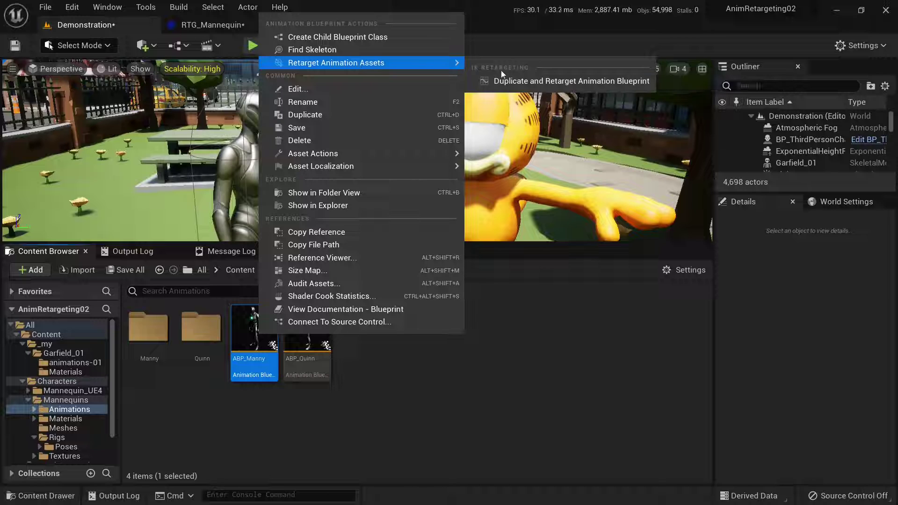
click(531, 82)
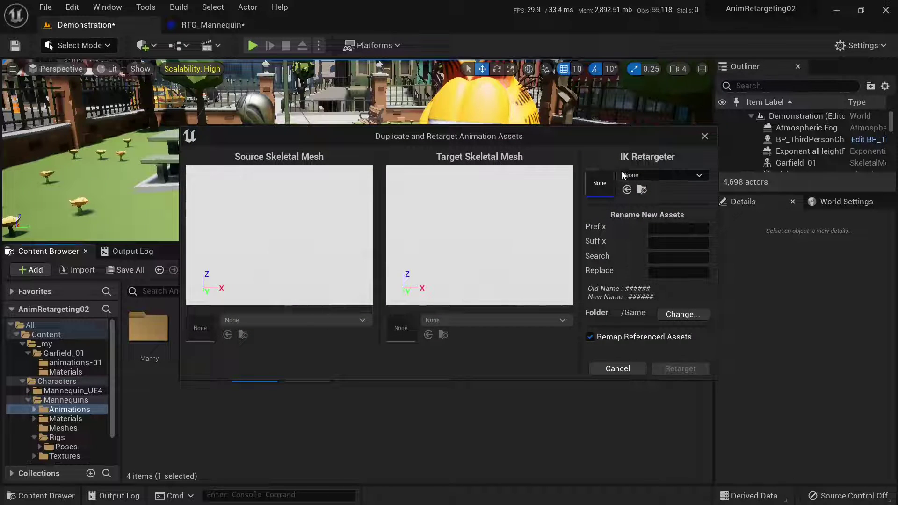
- Pick RTG_Mannequin as the IK retargeter and set the suffix to _garfield_retargeted_01
click(651, 175)
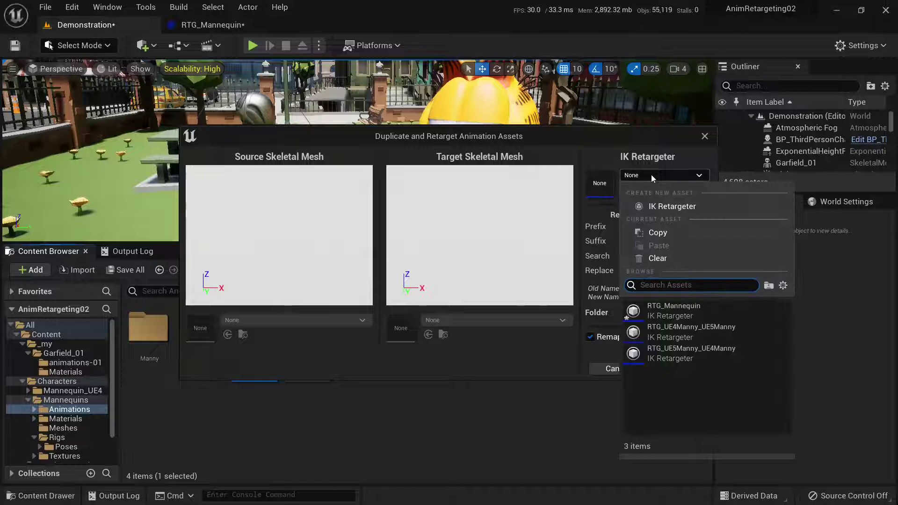
click(698, 311)
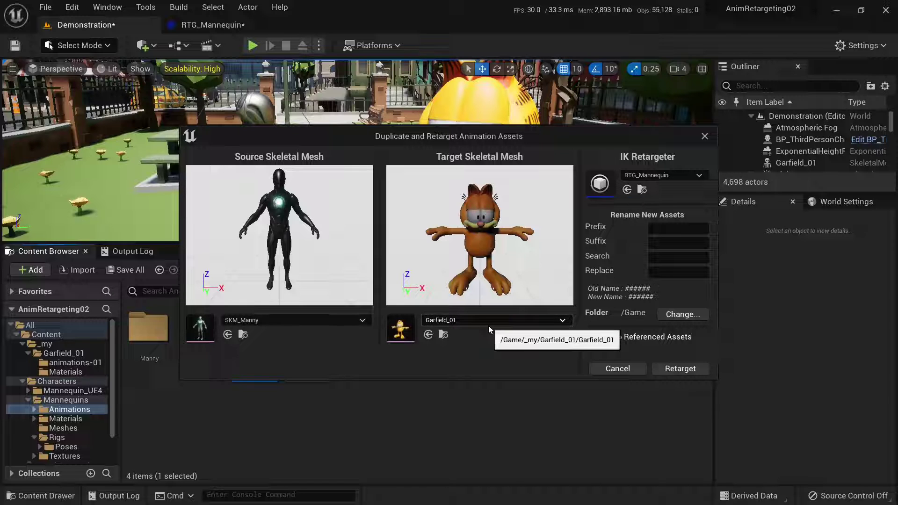
click(670, 244)
text(_garf)
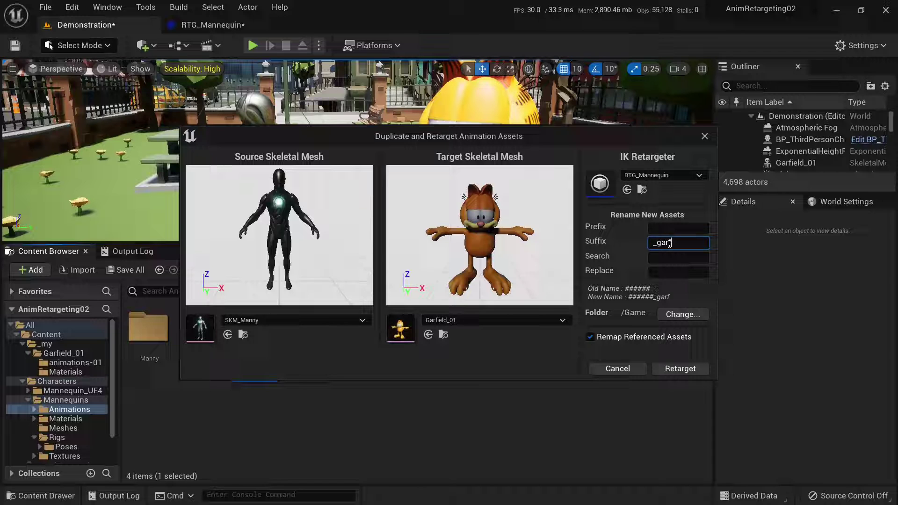
text(ield_)
text(retargete)
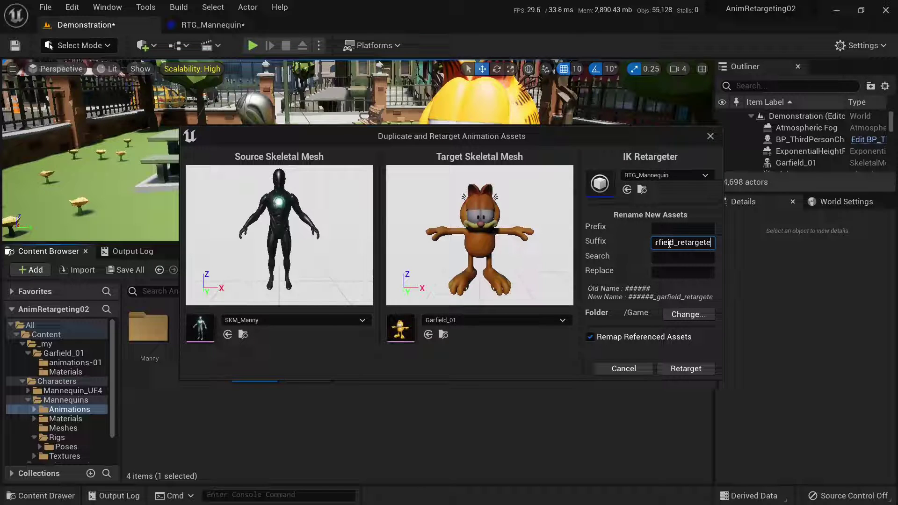
text(d_01)
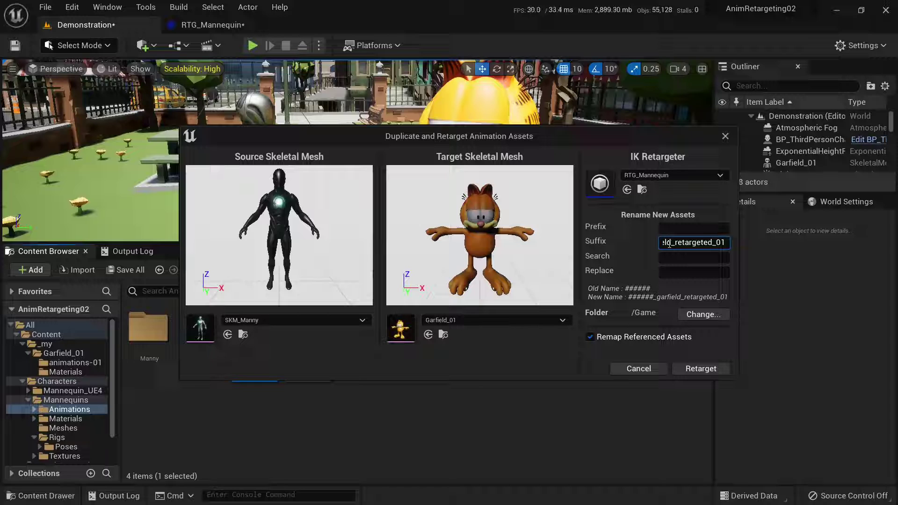
- Create an animations-w-bp-02 folder under _my/Garfield_01 and accept it as the export path
click(679, 316)
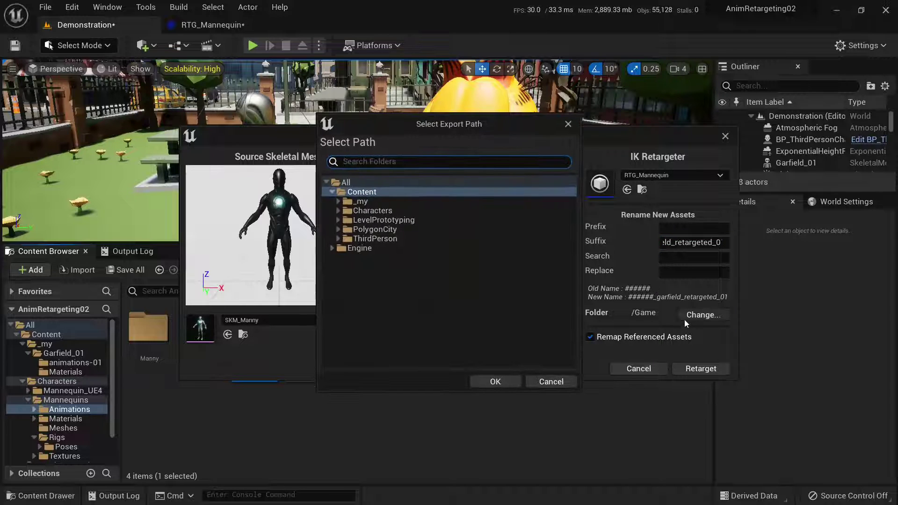
click(338, 201)
click(343, 211)
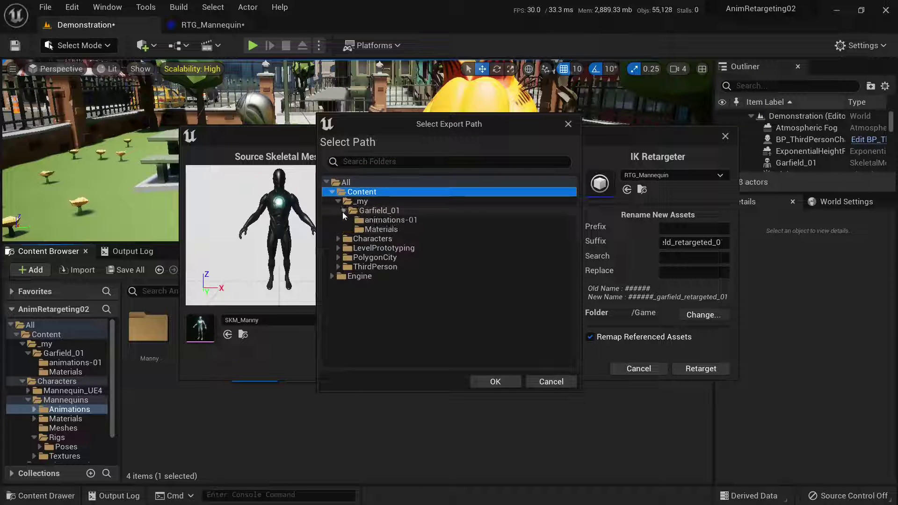
click(374, 212)
right_click(373, 213)
click(388, 223)
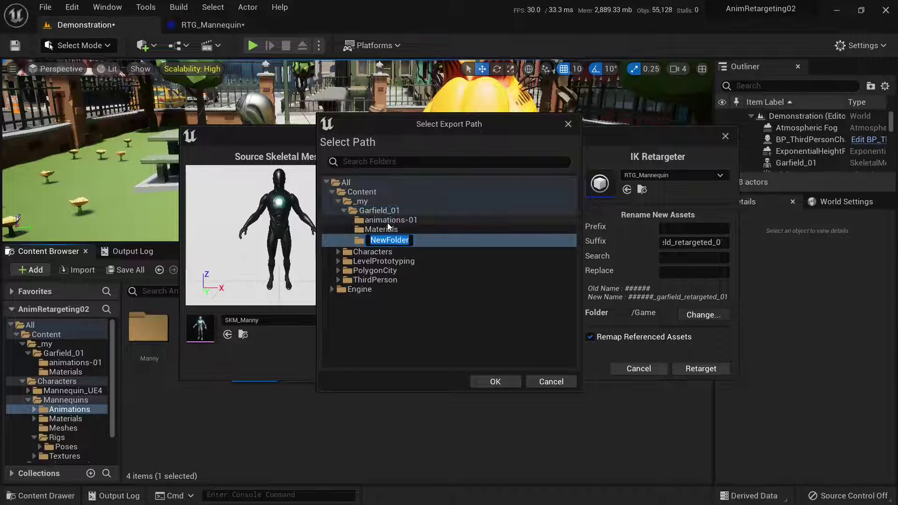
text(animations-)
text(w-bp)
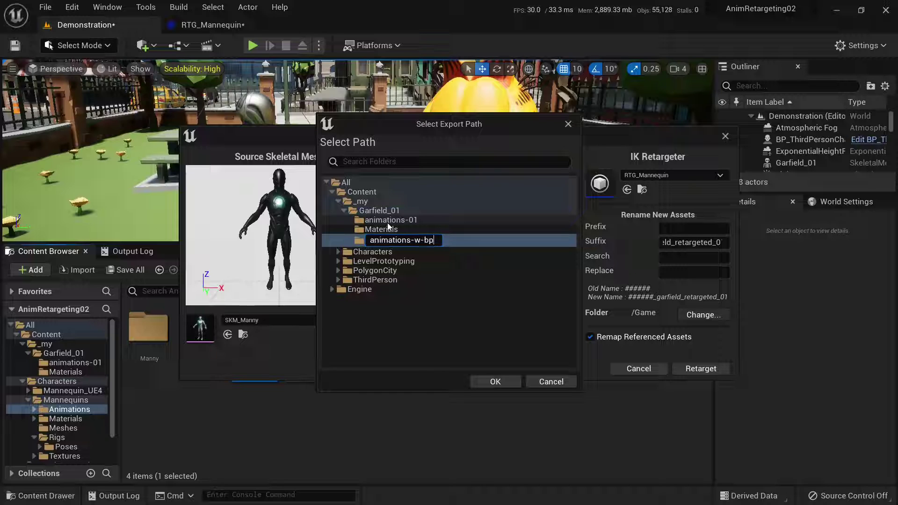
text(-02)
key(Return)
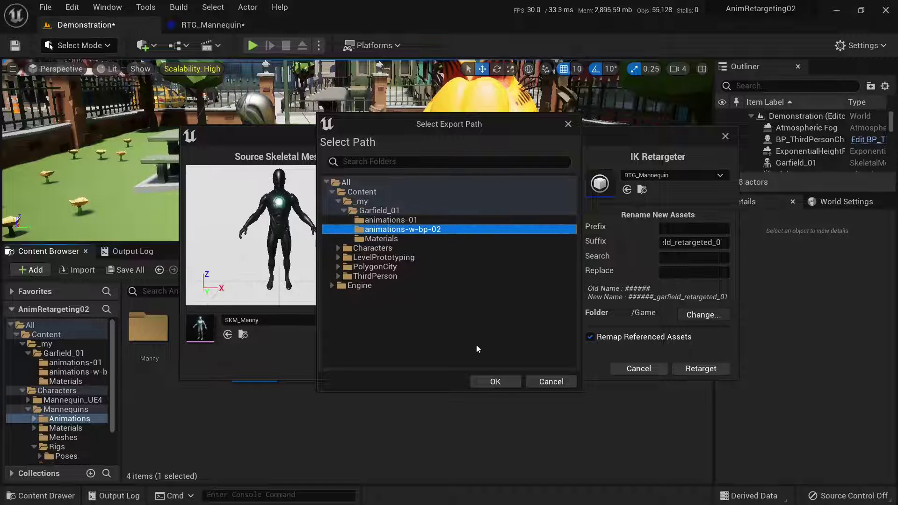
click(494, 382)
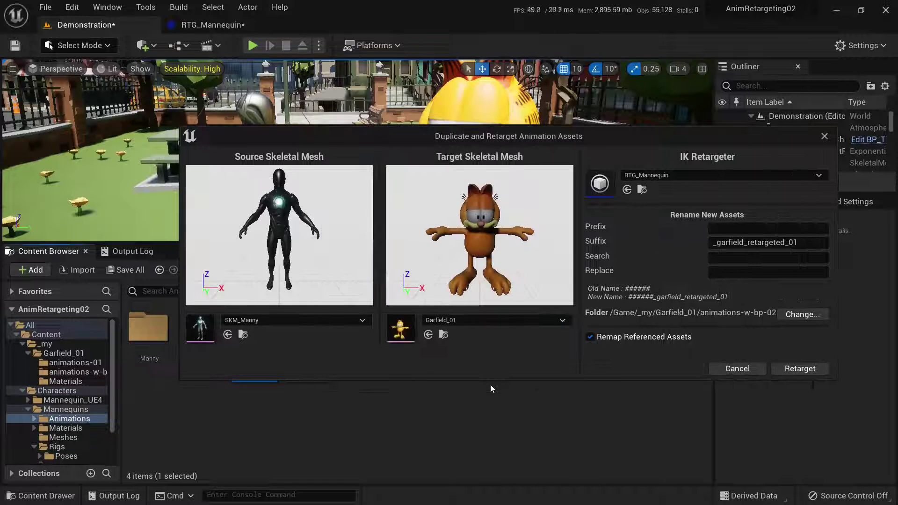
- Run the retarget, then select only ABP_Manny_garfield_retargeted_01 among the new assets
click(791, 375)
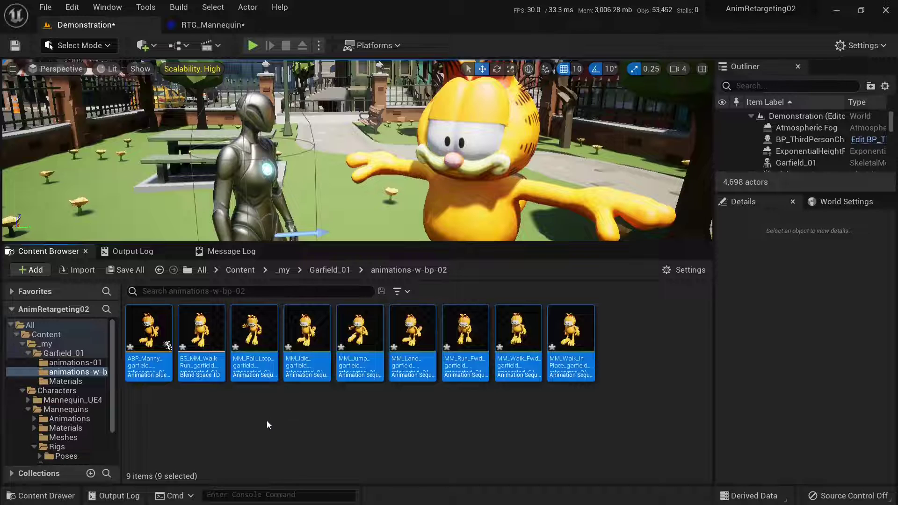
click(160, 408)
click(146, 338)
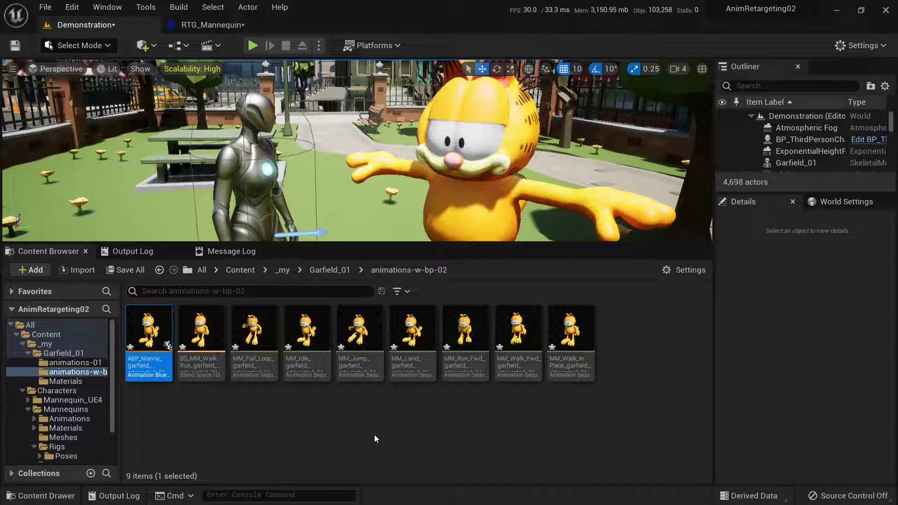
- Give the level's mannequin the Garfield_01 skeletal mesh and ABP_Manny_garfield_retargeted_01 anim class
click(245, 194)
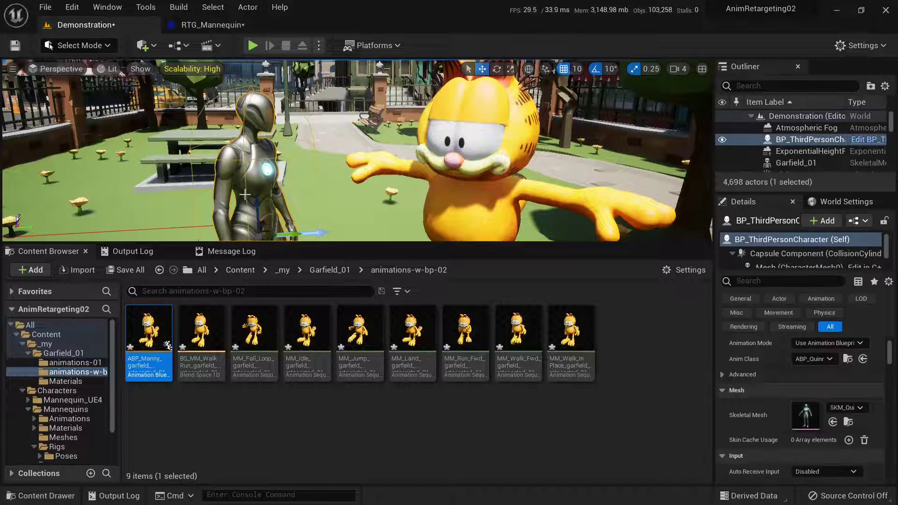
click(837, 409)
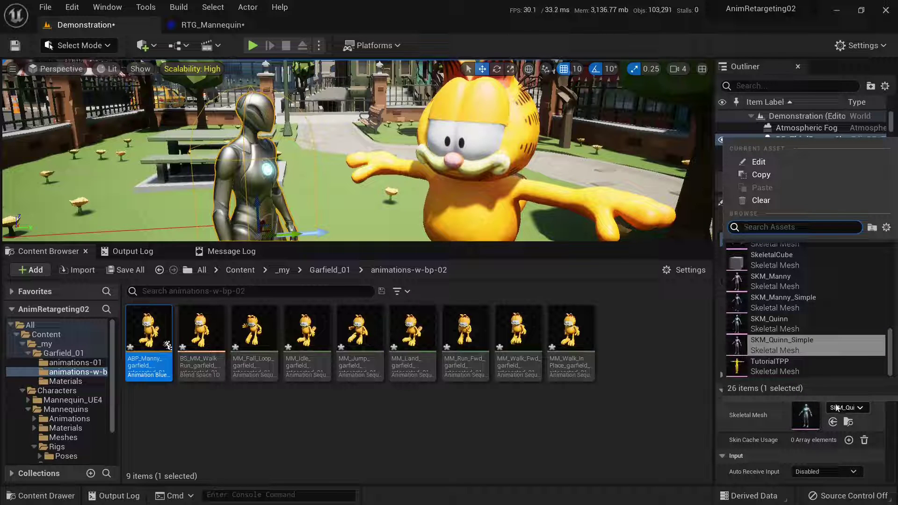
text(garf)
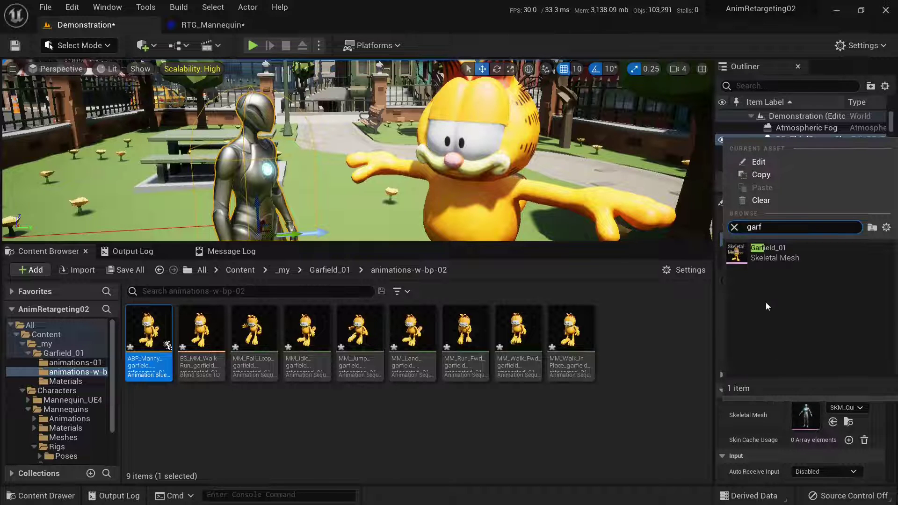
click(772, 253)
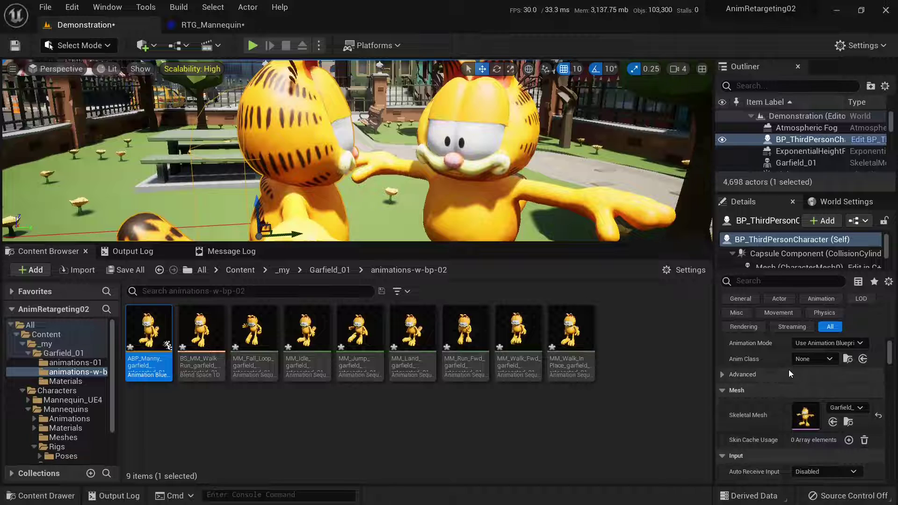
scroll(789, 371, up, 1)
scroll(755, 366, up, 1)
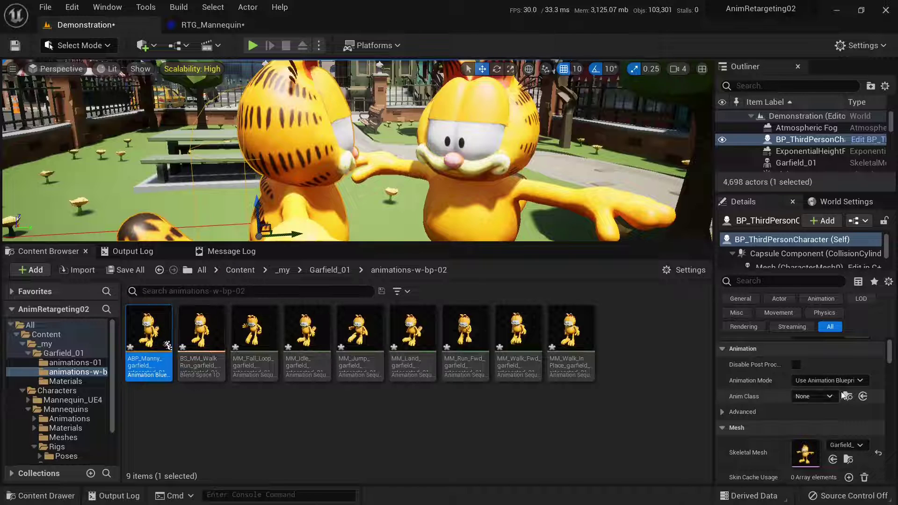
click(823, 397)
text(garf)
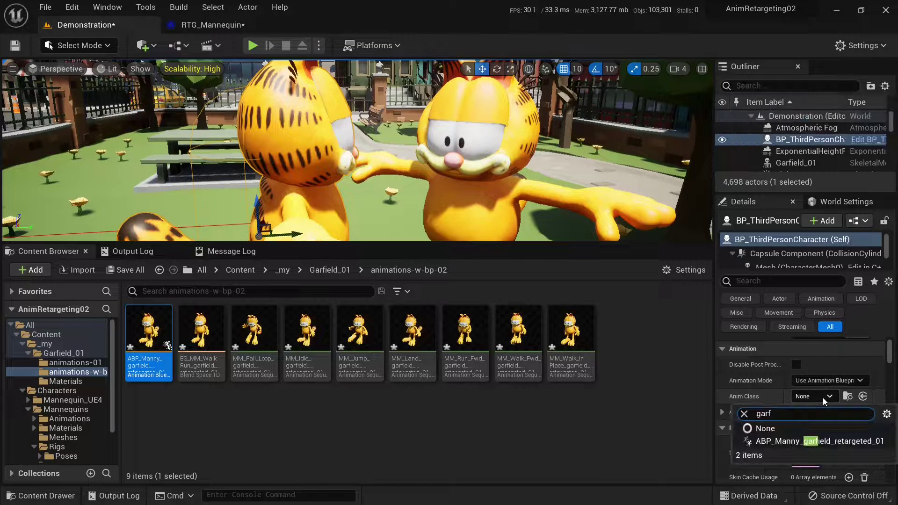
click(805, 442)
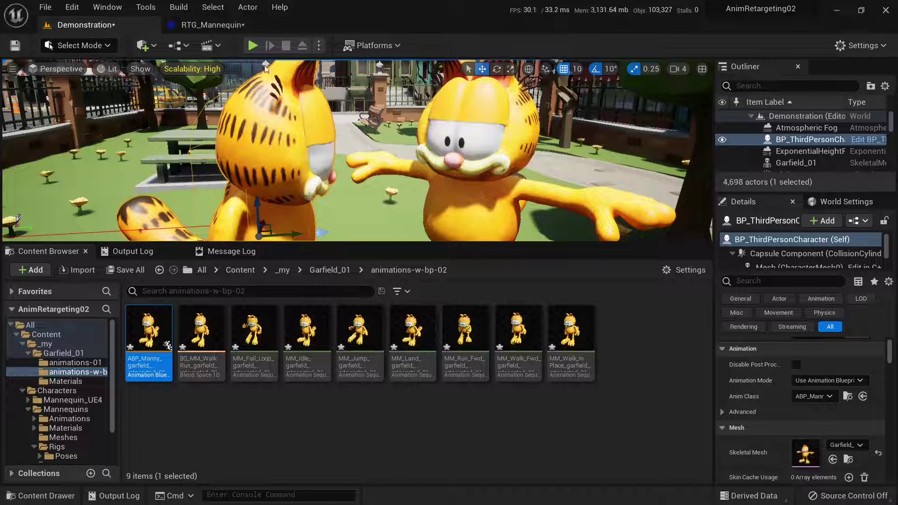
- Start play mode and move Garfield through the park: walk forward, jump, back up, walk away
click(253, 45)
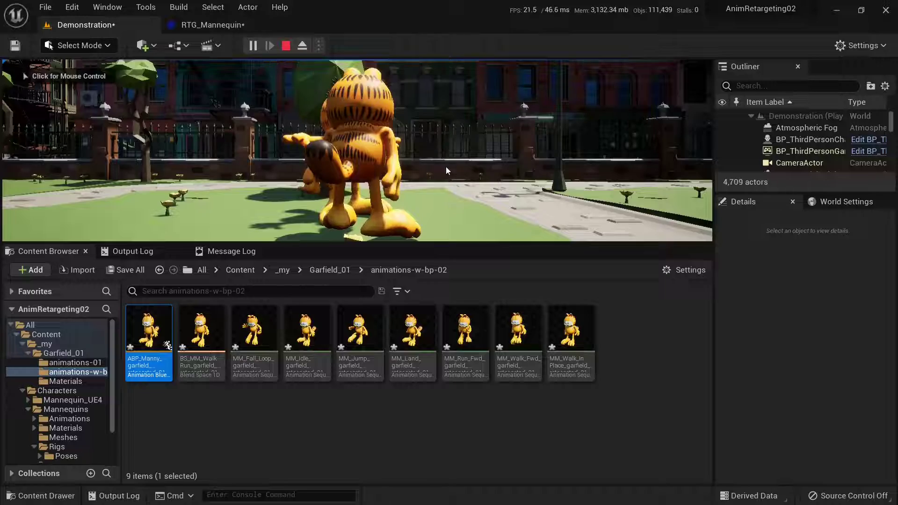
click(480, 164)
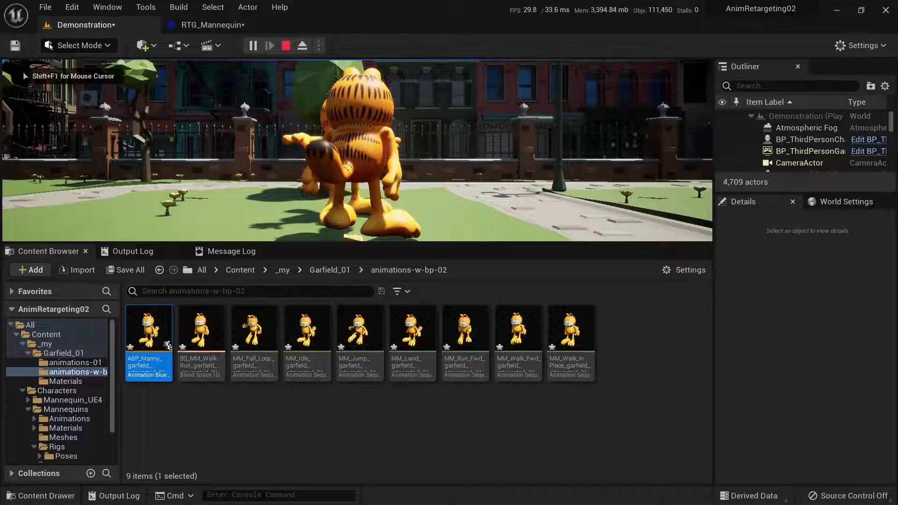
key(w)
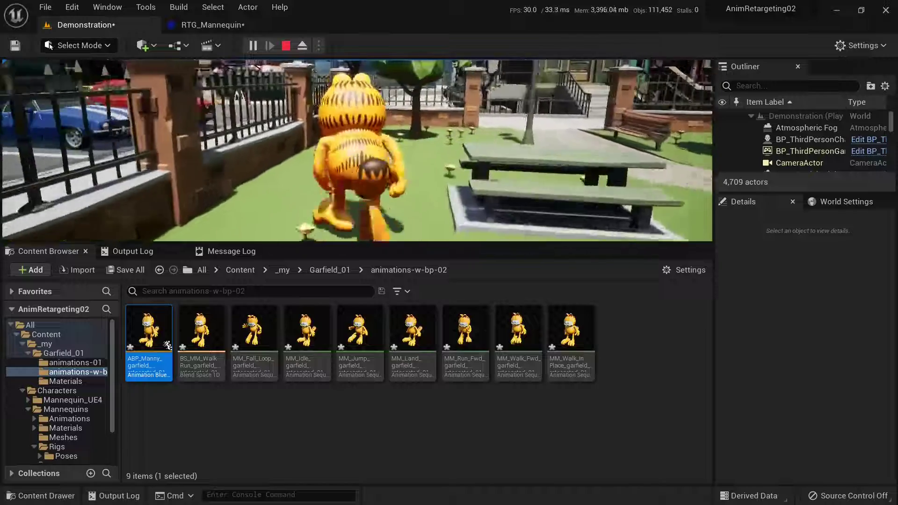
key(space)
key(s)
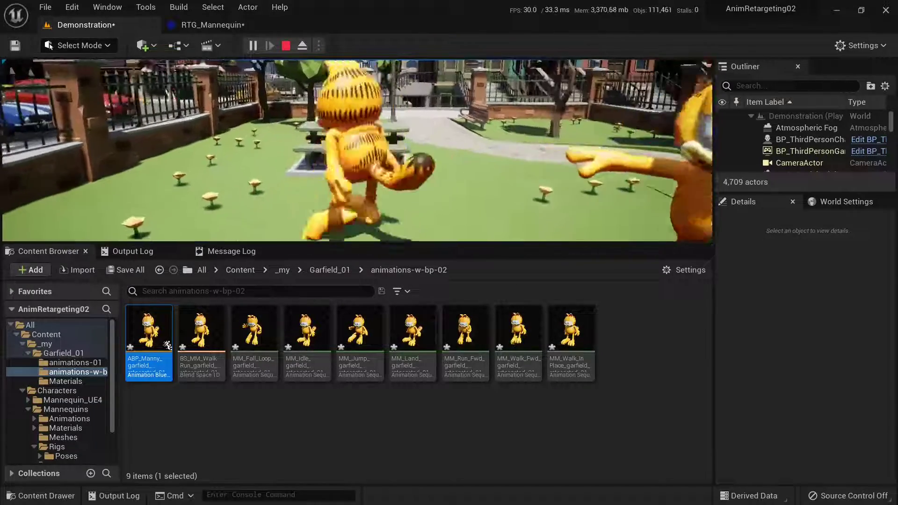
key(w)
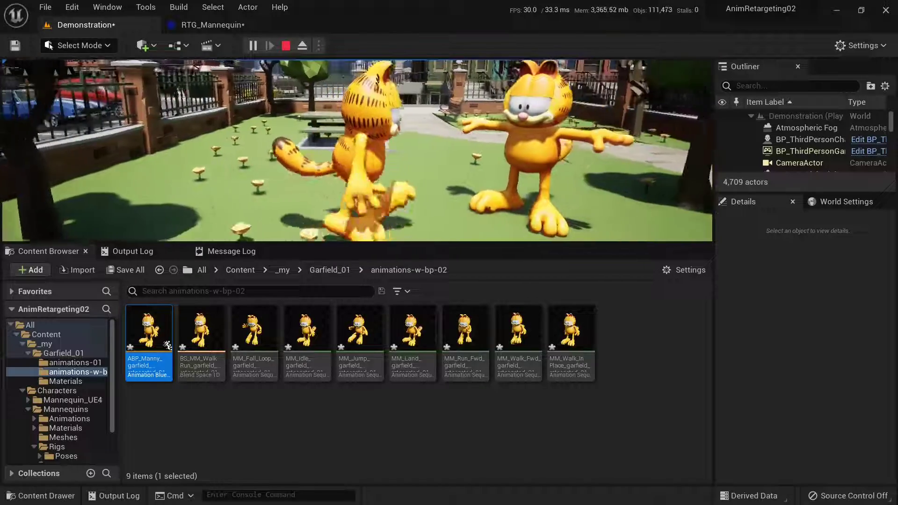